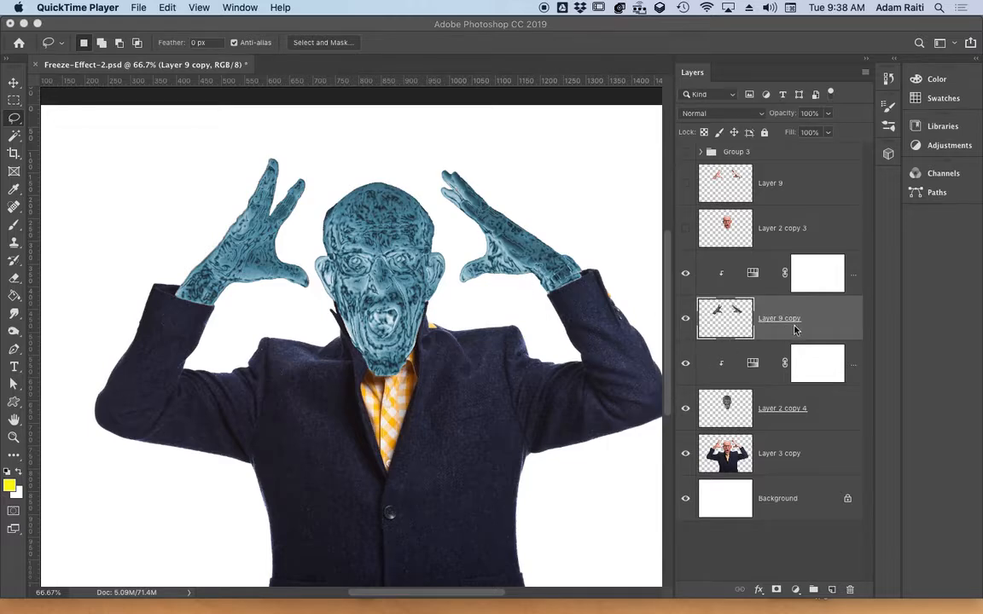
{"action": "left_click", "coordinate": [825, 325]}
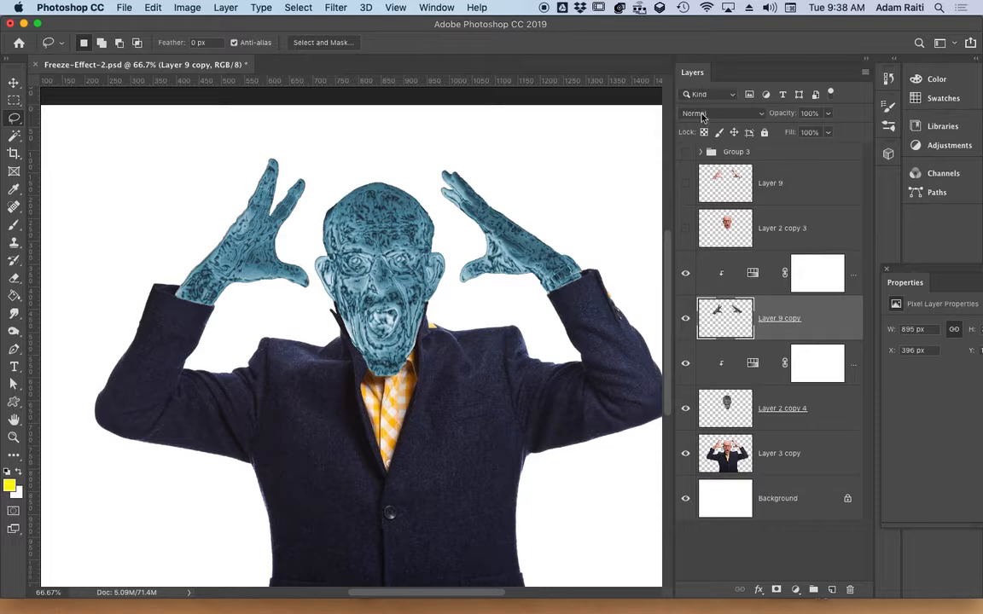
{"action": "left_click", "coordinate": [741, 118]}
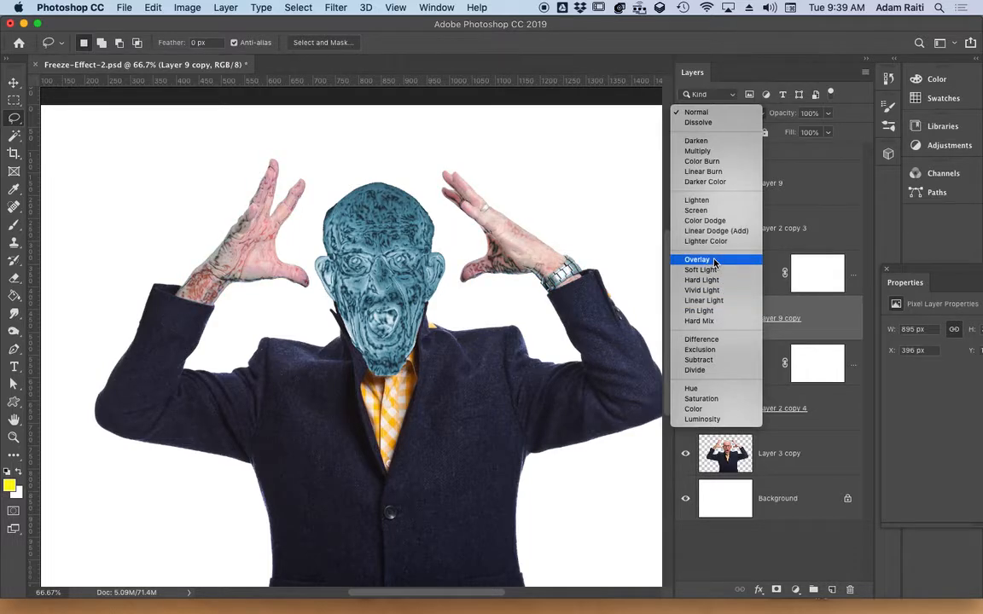
{"action": "left_click", "coordinate": [824, 423]}
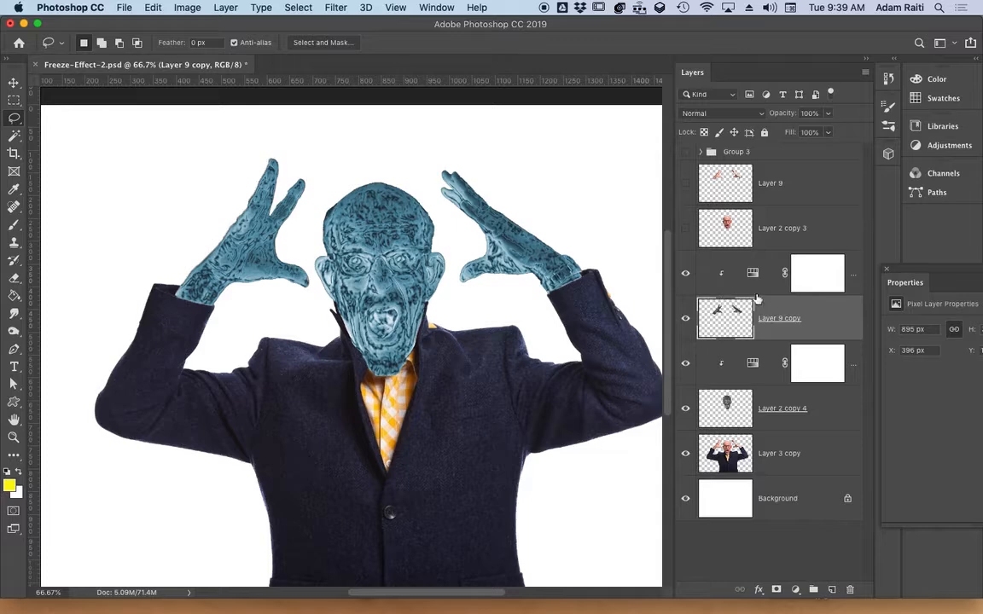
Create a layer group below the upper Hue/Saturation adjustment and move Layer 9 copy with the hands into it.
{"action": "left_click", "coordinate": [811, 284]}
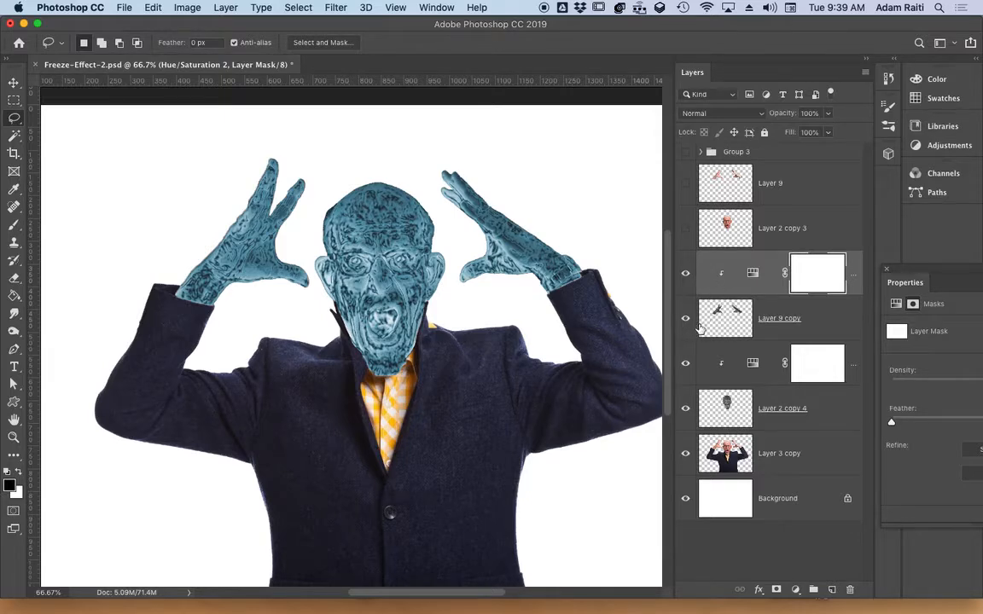
{"action": "left_click", "coordinate": [817, 319]}
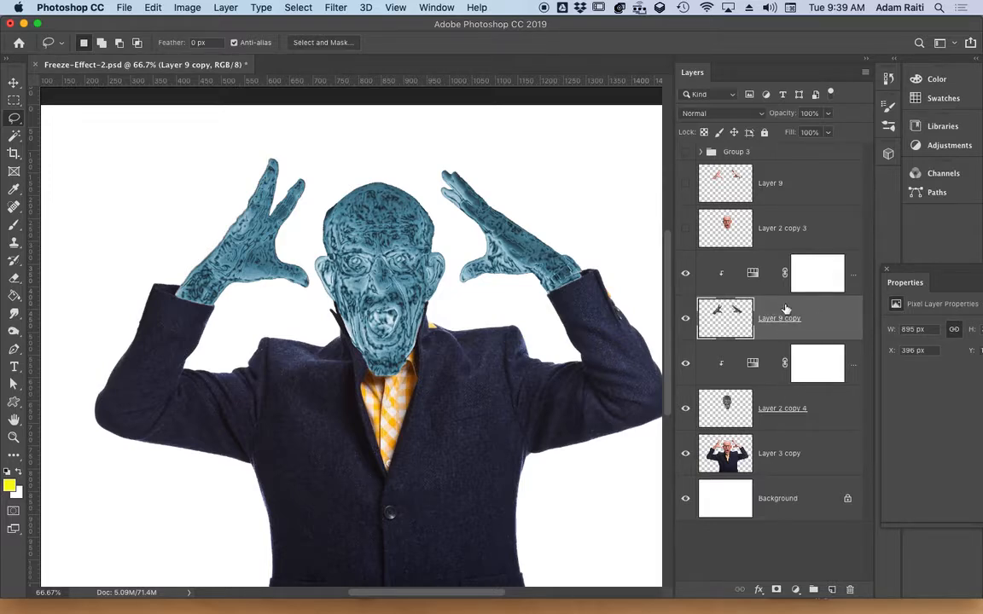
{"action": "left_click", "coordinate": [812, 590]}
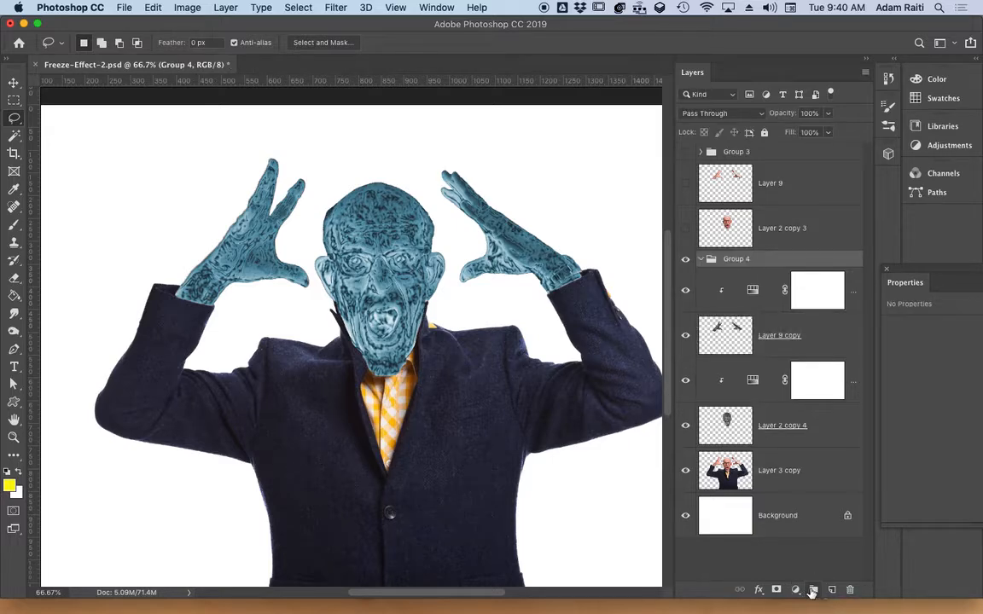
{"action": "left_click_drag", "start_coordinate": [760, 260], "coordinate": [757, 307]}
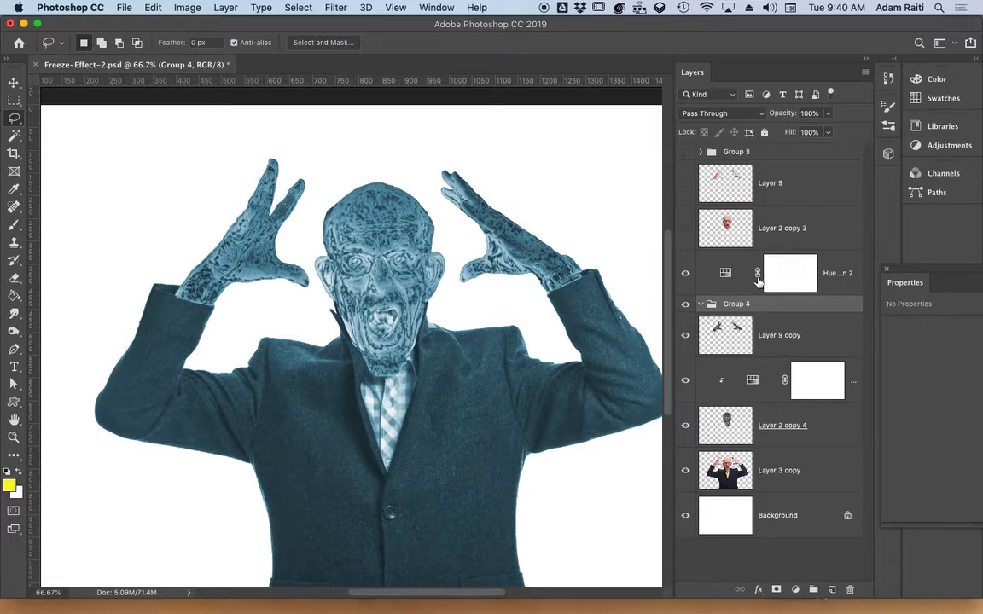
{"action": "left_click_drag", "start_coordinate": [766, 337], "coordinate": [751, 307]}
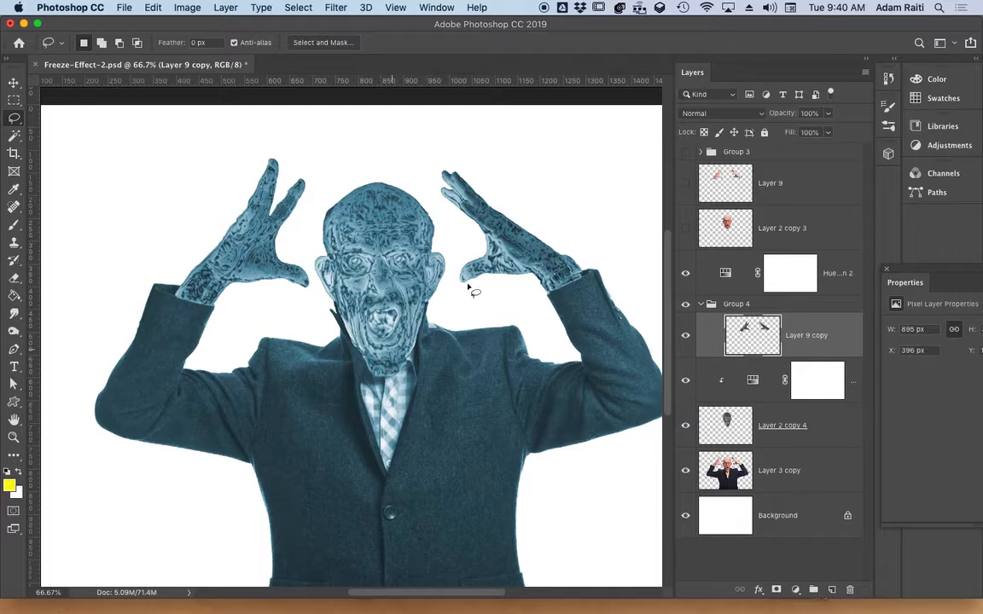
Try clipping the upper Hue/Saturation adjustment through its properties, and undo the clipping.
{"action": "left_click", "coordinate": [746, 274]}
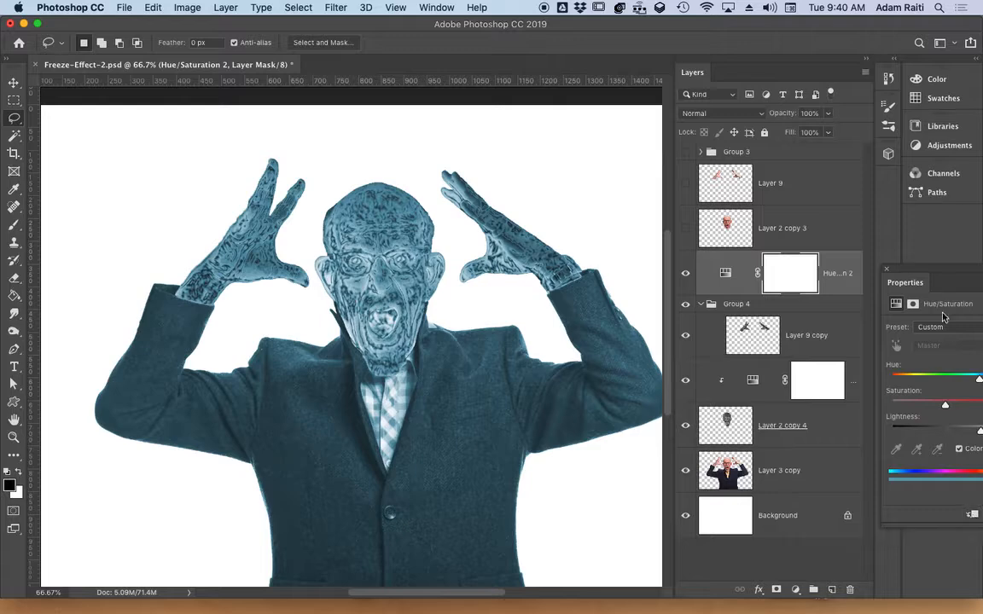
{"action": "left_click_drag", "start_coordinate": [942, 271], "coordinate": [746, 270]}
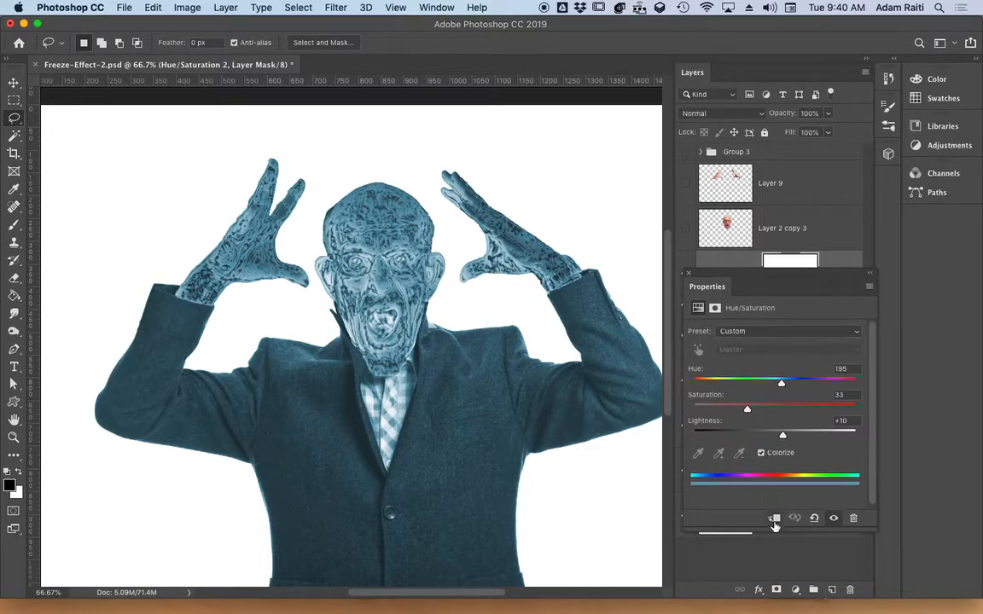
{"action": "left_click", "coordinate": [774, 519]}
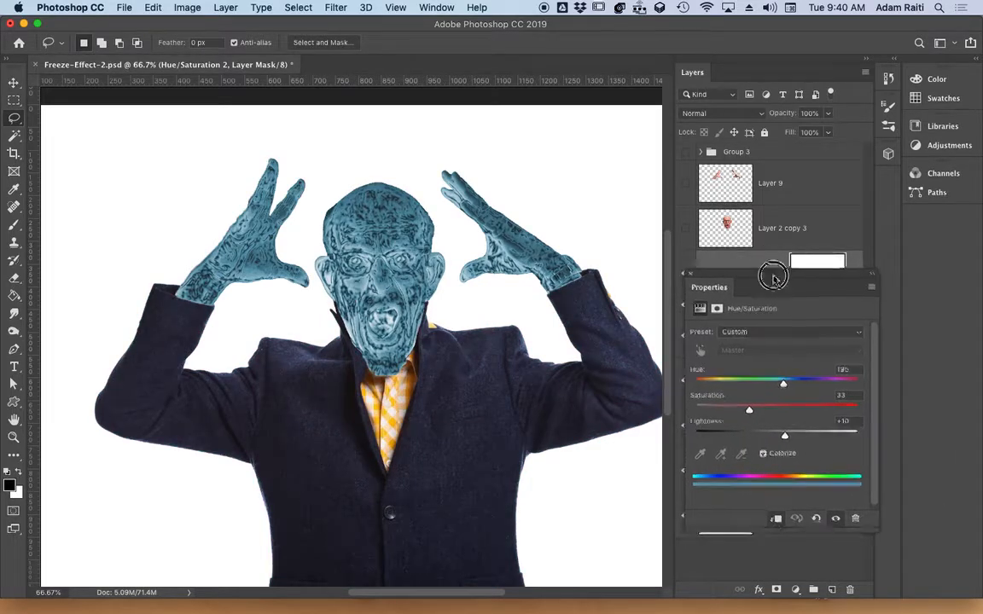
{"action": "left_click_drag", "start_coordinate": [759, 271], "coordinate": [917, 263]}
{"action": "key", "text": "super+z"}
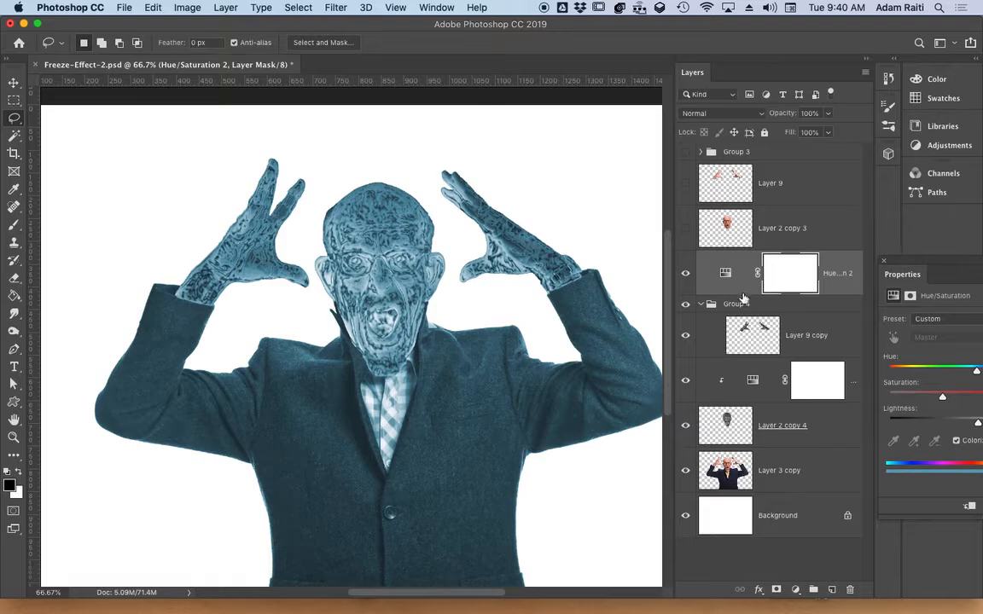
Clip the upper Hue/Saturation adjustment to the hands group directly in the layer stack.
{"action": "left_click_drag", "start_coordinate": [744, 295], "coordinate": [743, 288]}
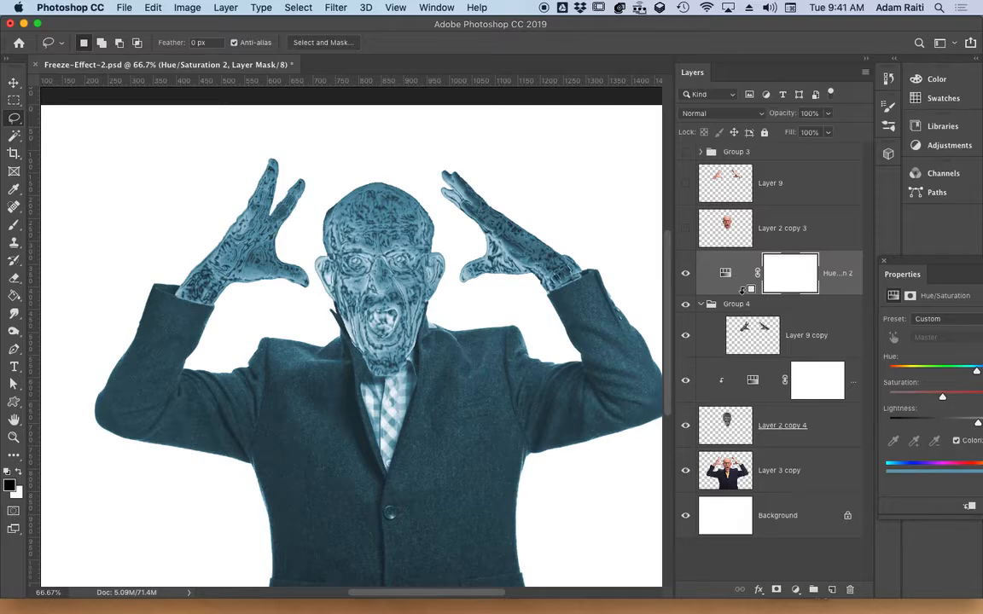
{"action": "left_click", "coordinate": [742, 290], "text": "alt"}
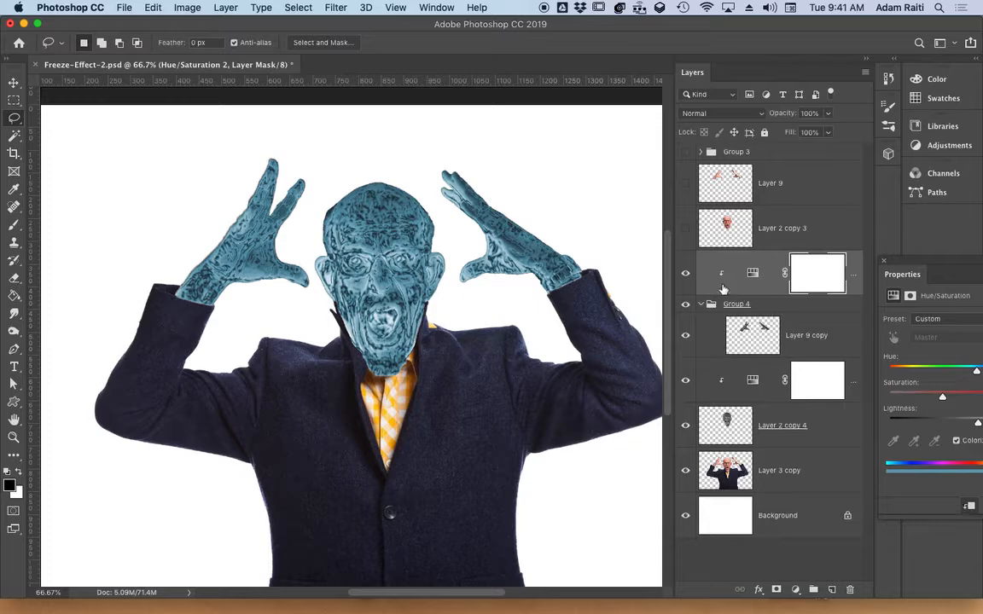
Try Hard Light blending with 70% opacity on Layer 9 copy, and undo the opacity change.
{"action": "left_click", "coordinate": [751, 339]}
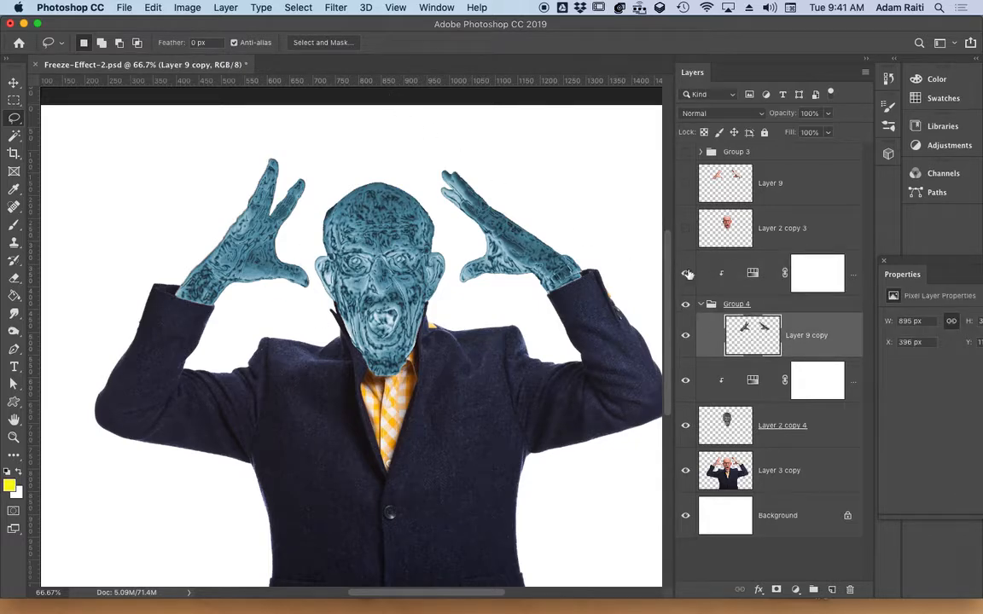
{"action": "left_click", "coordinate": [761, 114]}
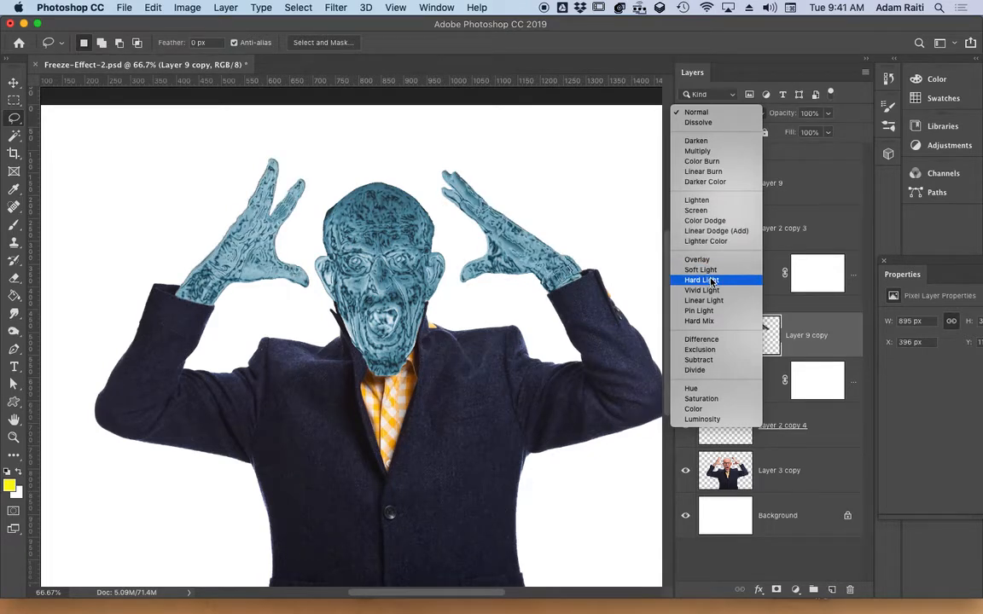
{"action": "left_click", "coordinate": [711, 280]}
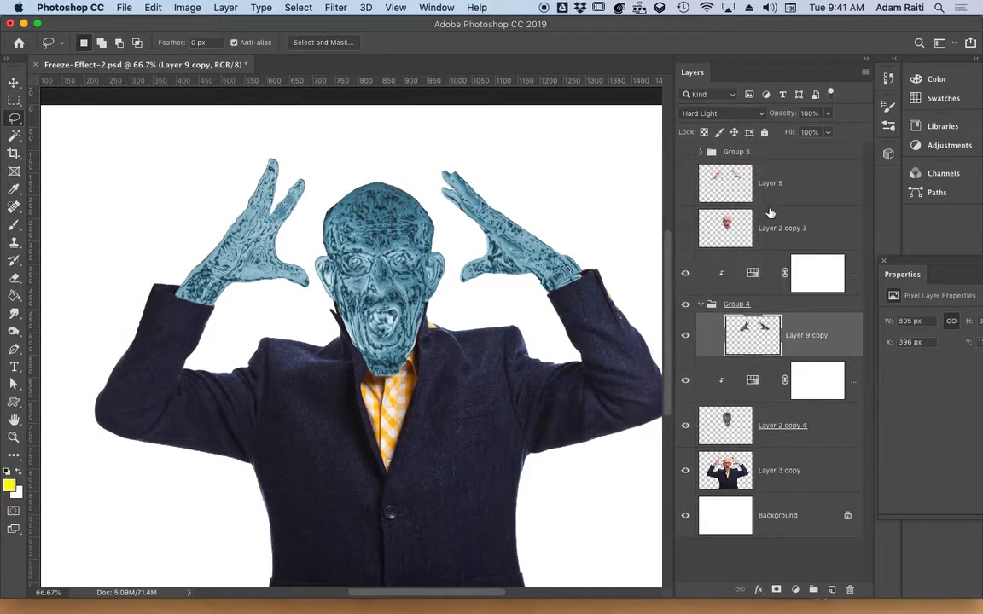
{"action": "left_click_drag", "start_coordinate": [788, 117], "coordinate": [764, 119]}
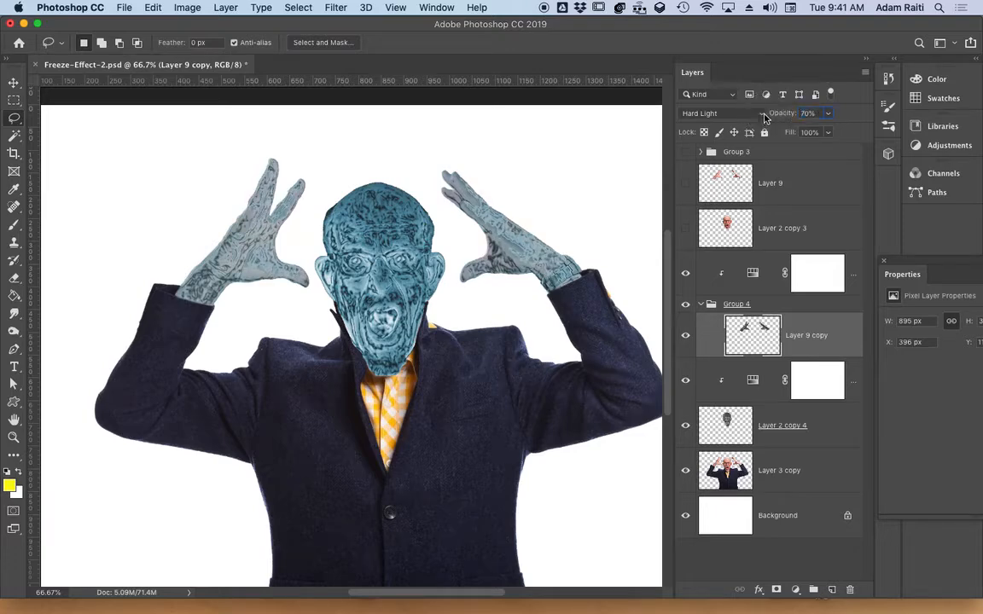
{"action": "key", "text": "super+z"}
Set Layer 9 copy's blend mode to Screen and duplicate the layer inside the group.
{"action": "left_click", "coordinate": [763, 114]}
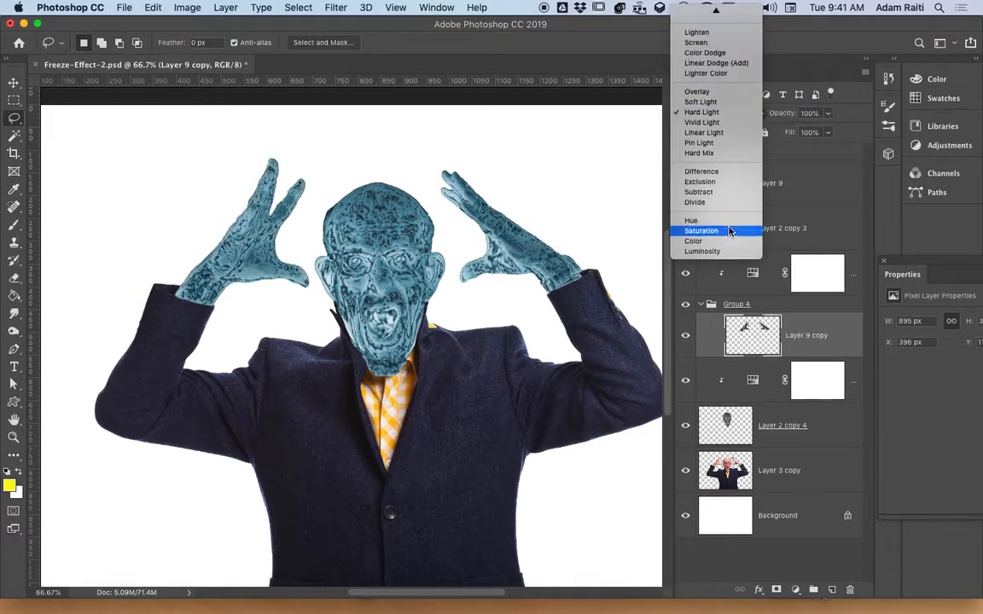
{"action": "left_click", "coordinate": [717, 42]}
{"action": "left_click_drag", "start_coordinate": [812, 345], "coordinate": [832, 589]}
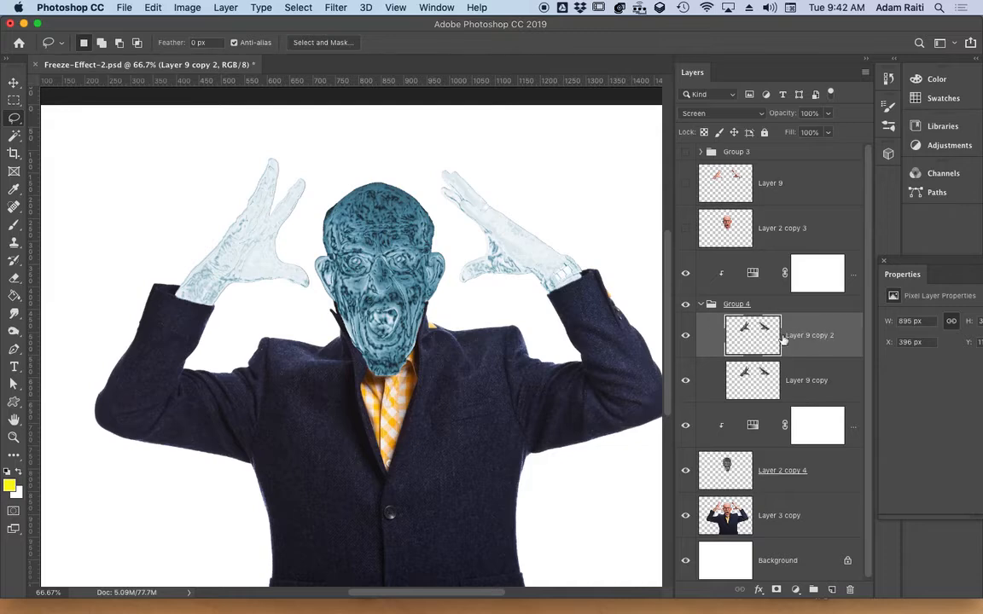
Open the Filter Gallery for the duplicated hands layer and choose the Glass distort filter with the Frosted texture.
{"action": "left_click", "coordinate": [335, 8]}
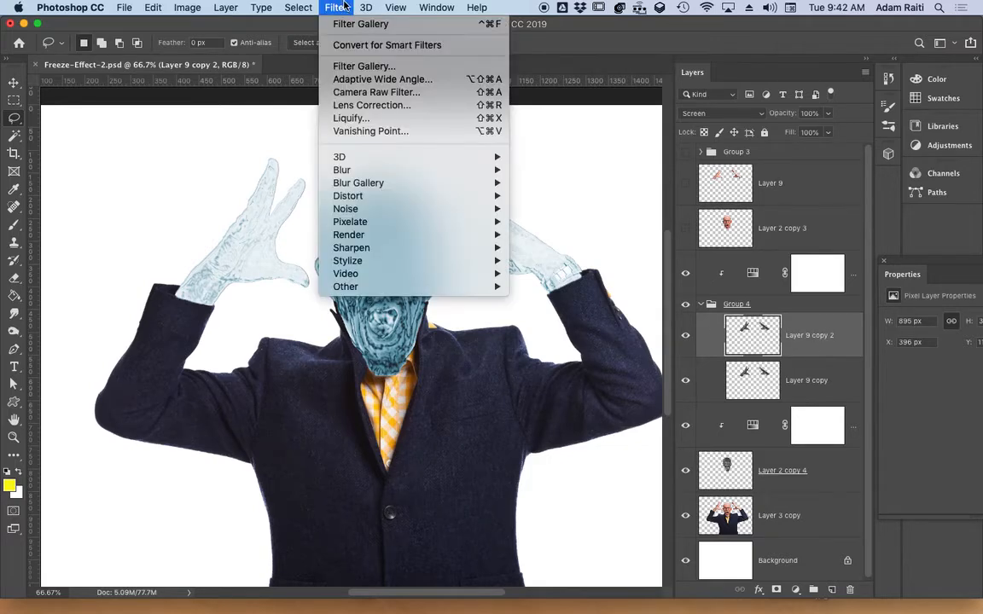
{"action": "left_click", "coordinate": [388, 66]}
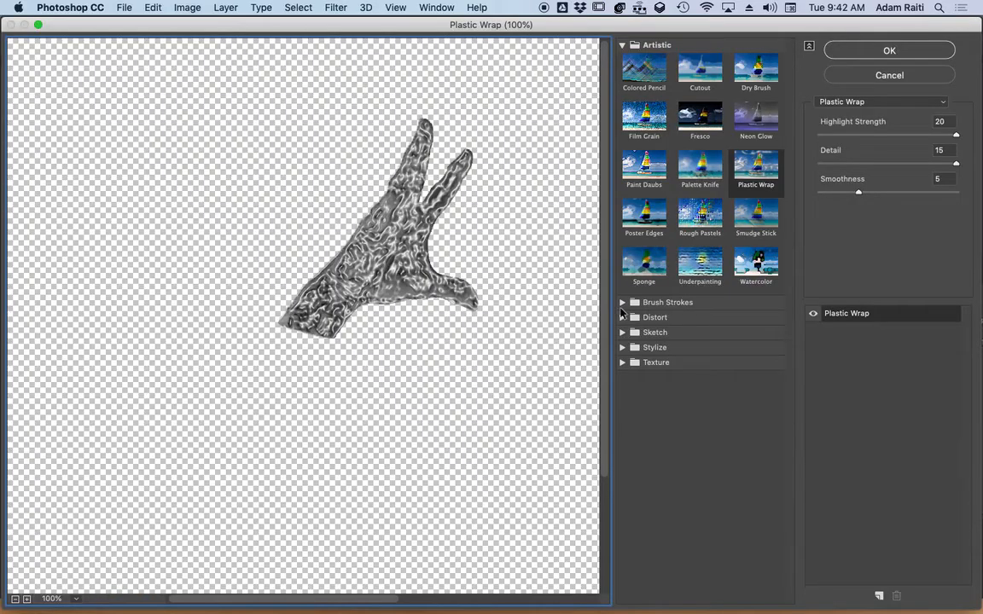
{"action": "left_click", "coordinate": [622, 317]}
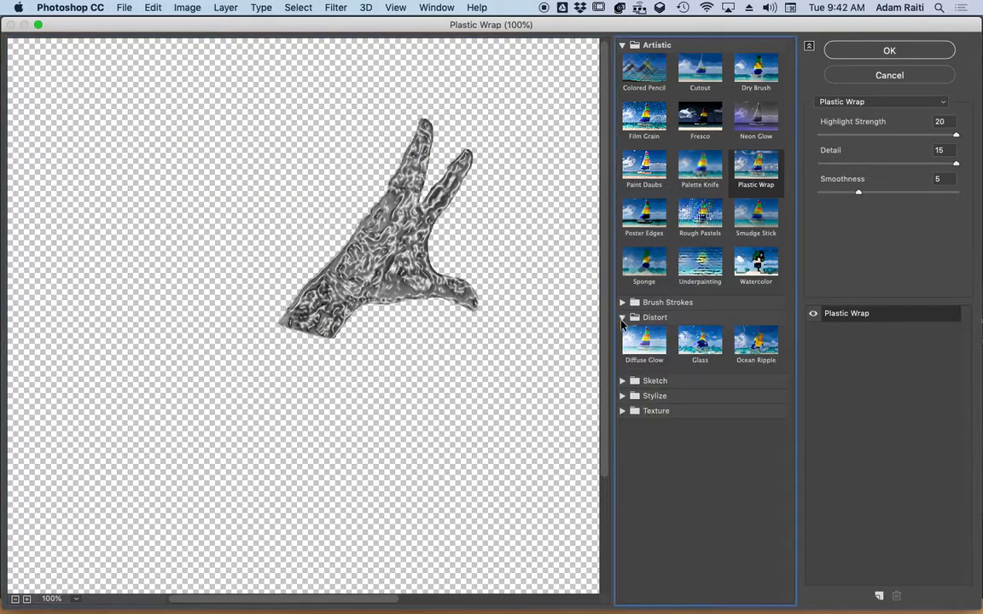
{"action": "left_click", "coordinate": [696, 343]}
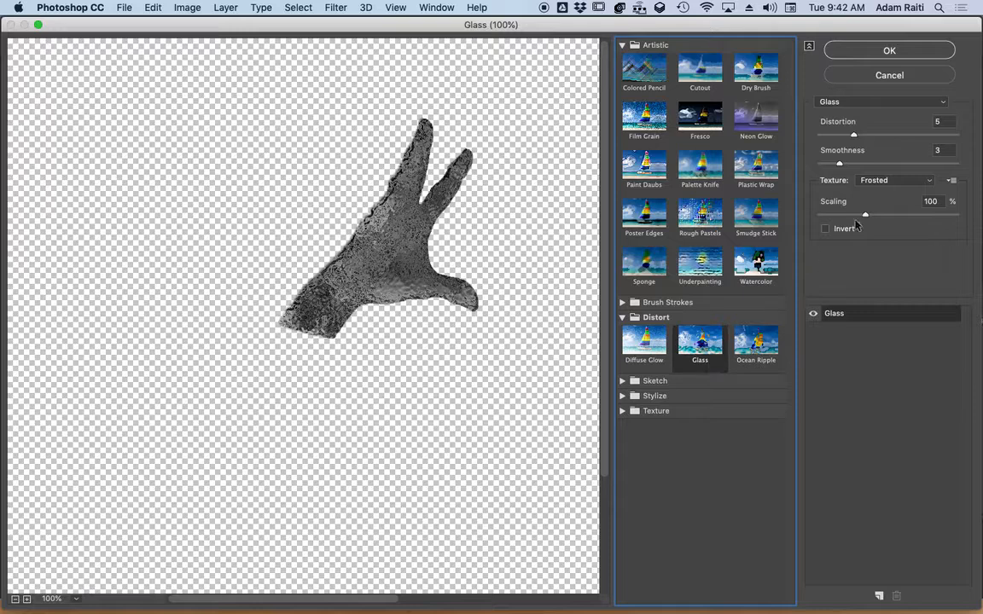
{"action": "left_click", "coordinate": [885, 181]}
{"action": "left_click", "coordinate": [886, 181]}
Set the Glass filter to Distortion 14, Smoothness 2 and Scaling 66%, and apply it to the hands.
{"action": "left_click_drag", "start_coordinate": [853, 138], "coordinate": [914, 134]}
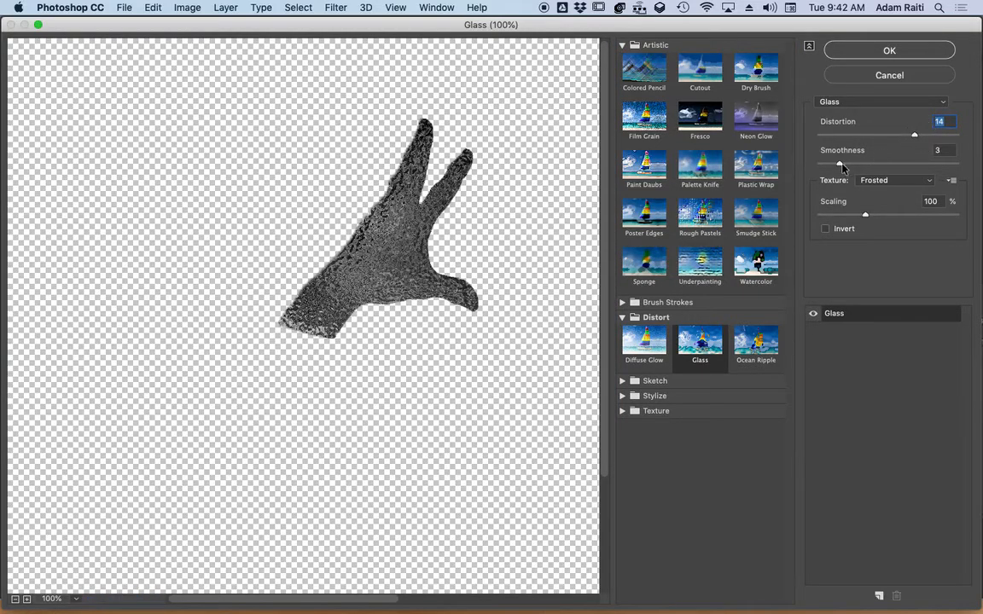
{"action": "left_click_drag", "start_coordinate": [855, 165], "coordinate": [831, 166]}
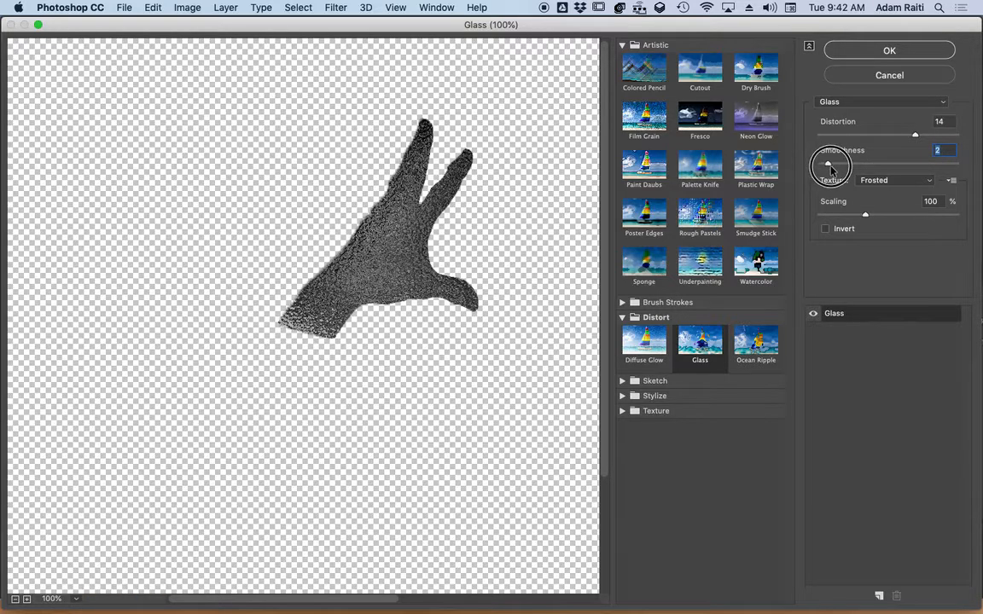
{"action": "left_click_drag", "start_coordinate": [472, 250], "coordinate": [354, 280]}
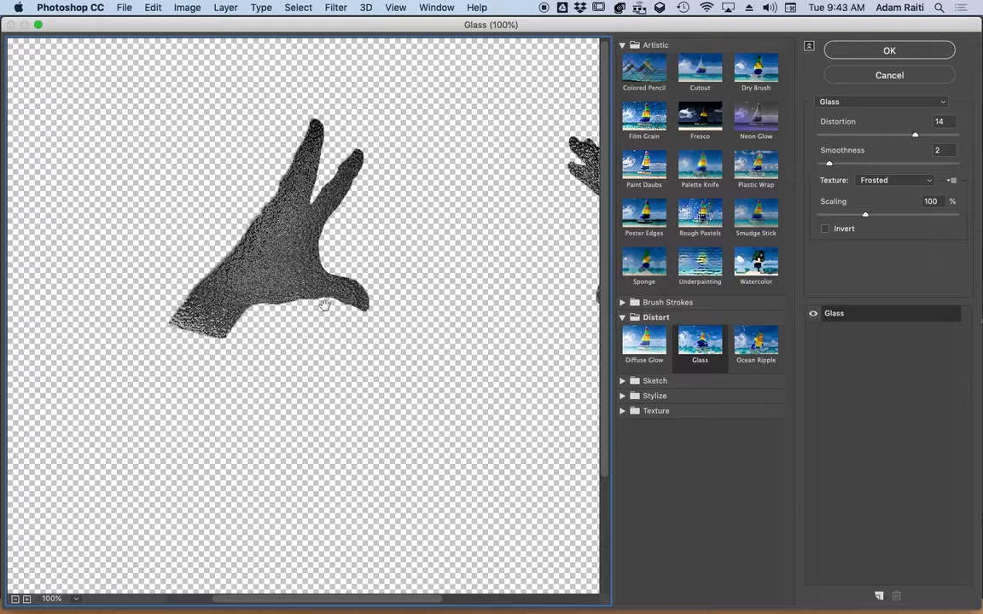
{"action": "left_click_drag", "start_coordinate": [494, 241], "coordinate": [300, 257]}
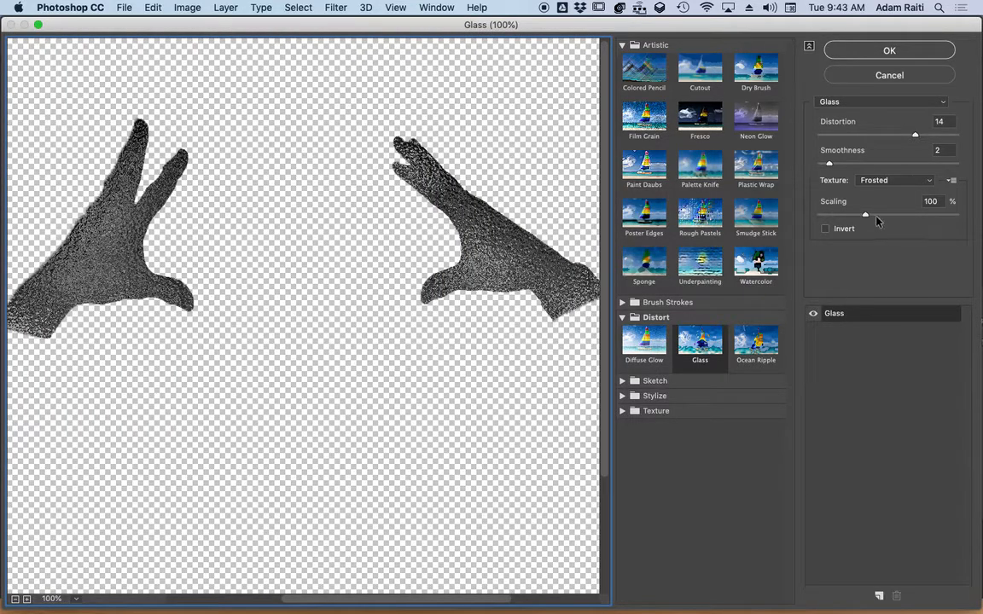
{"action": "left_click_drag", "start_coordinate": [865, 215], "coordinate": [835, 221]}
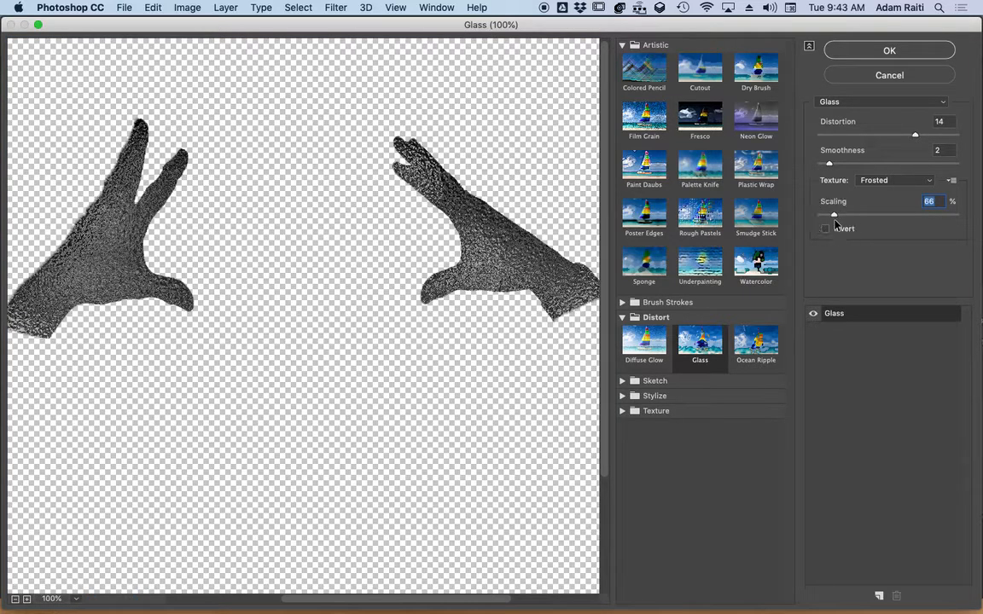
{"action": "left_click", "coordinate": [909, 54]}
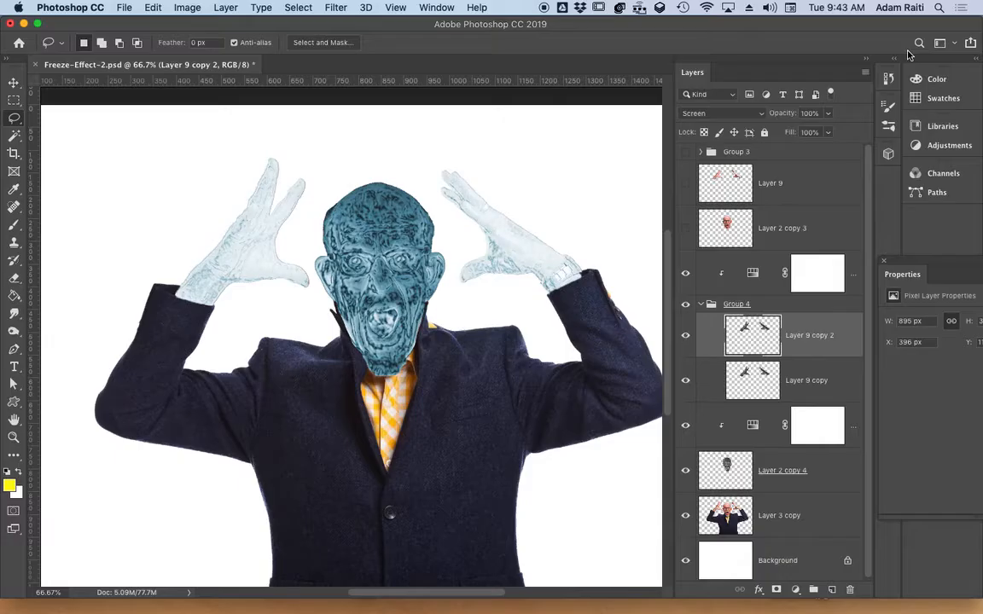
Examine the frosted glass texture on both hands up close.
{"action": "left_click", "coordinate": [256, 230], "text": "super"}
{"action": "left_click", "coordinate": [250, 254], "text": "super"}
{"action": "left_click", "coordinate": [246, 255], "text": "super"}
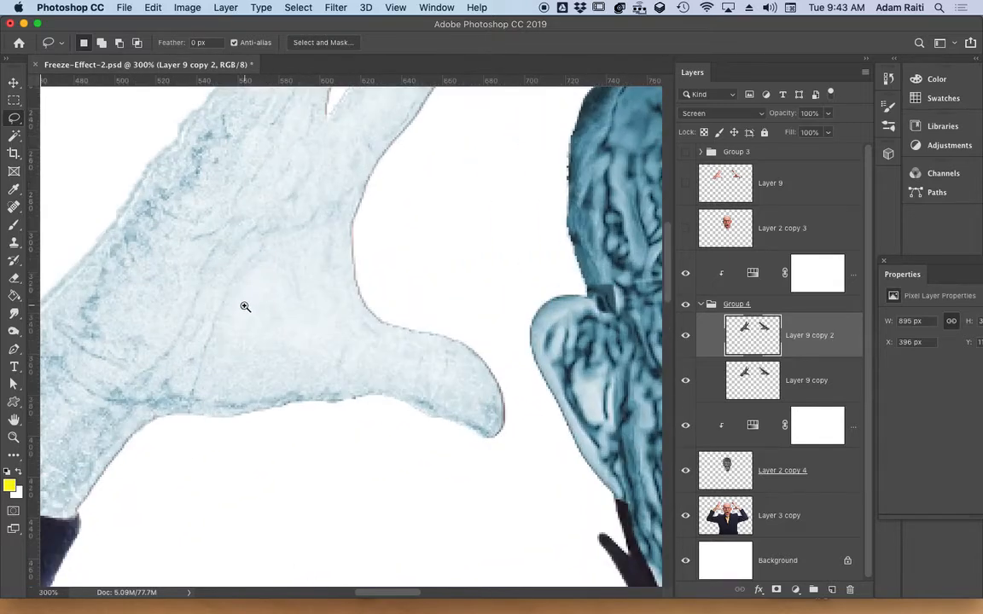
{"action": "left_click_drag", "start_coordinate": [320, 355], "coordinate": [421, 428]}
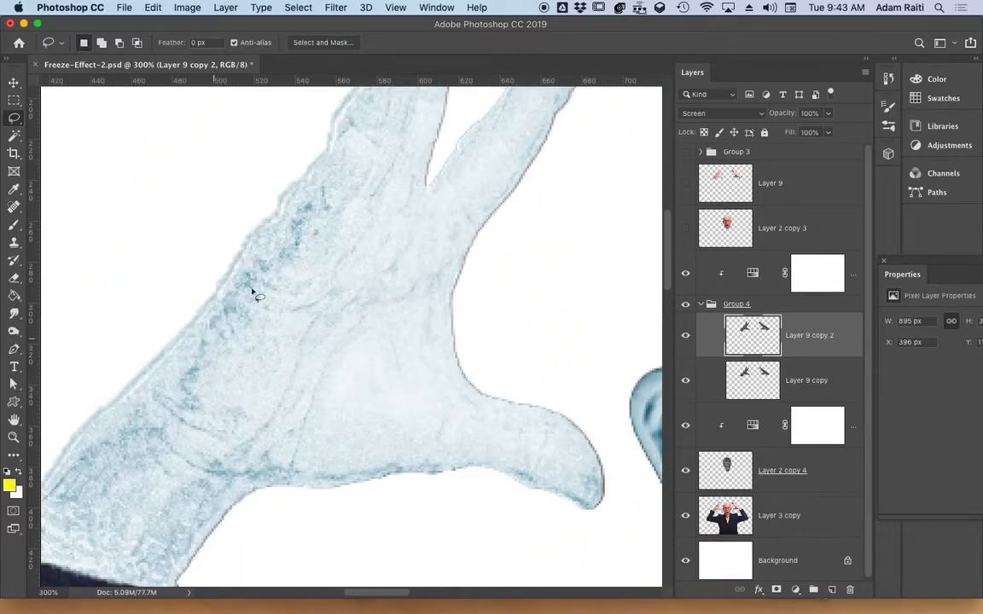
{"action": "left_click_drag", "start_coordinate": [339, 226], "coordinate": [322, 318]}
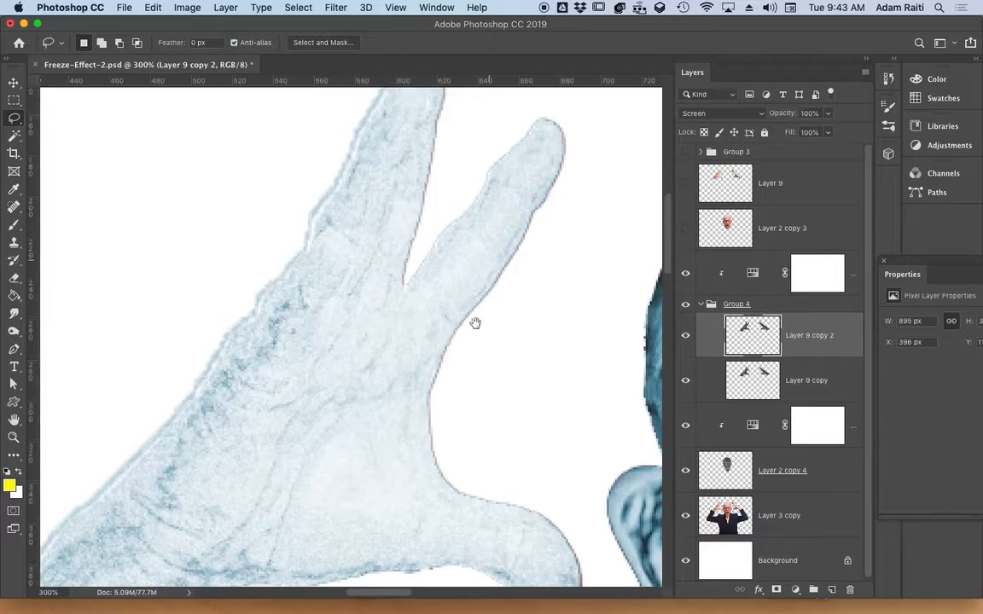
{"action": "left_click", "coordinate": [435, 353], "text": "alt"}
{"action": "left_click_drag", "start_coordinate": [423, 378], "coordinate": [125, 362]}
{"action": "left_click_drag", "start_coordinate": [388, 337], "coordinate": [145, 342]}
{"action": "left_click_drag", "start_coordinate": [575, 340], "coordinate": [493, 294]}
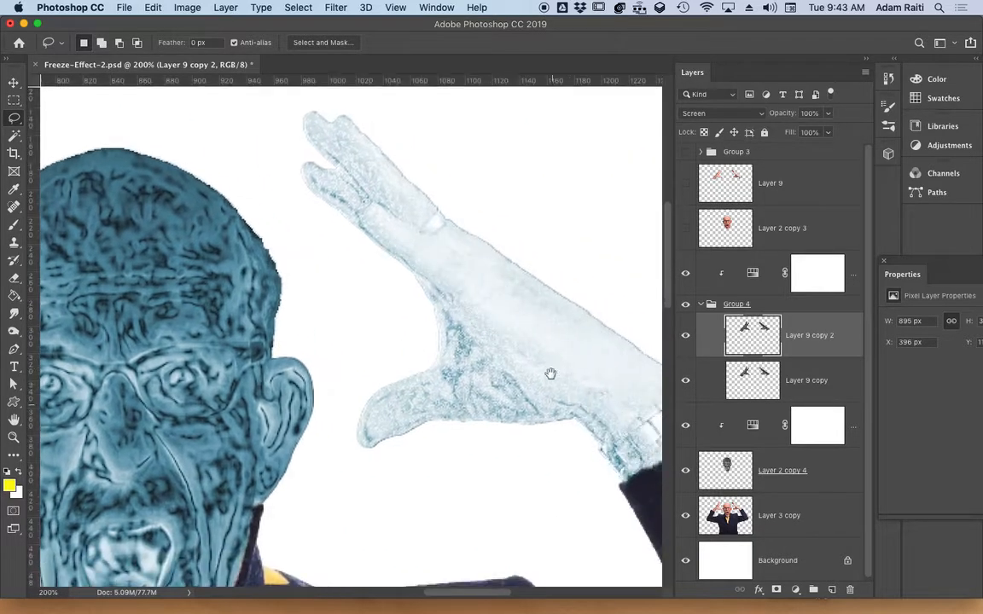
{"action": "left_click_drag", "start_coordinate": [474, 370], "coordinate": [591, 322]}
{"action": "left_click", "coordinate": [484, 329], "text": "alt"}
{"action": "left_click_drag", "start_coordinate": [406, 376], "coordinate": [454, 308]}
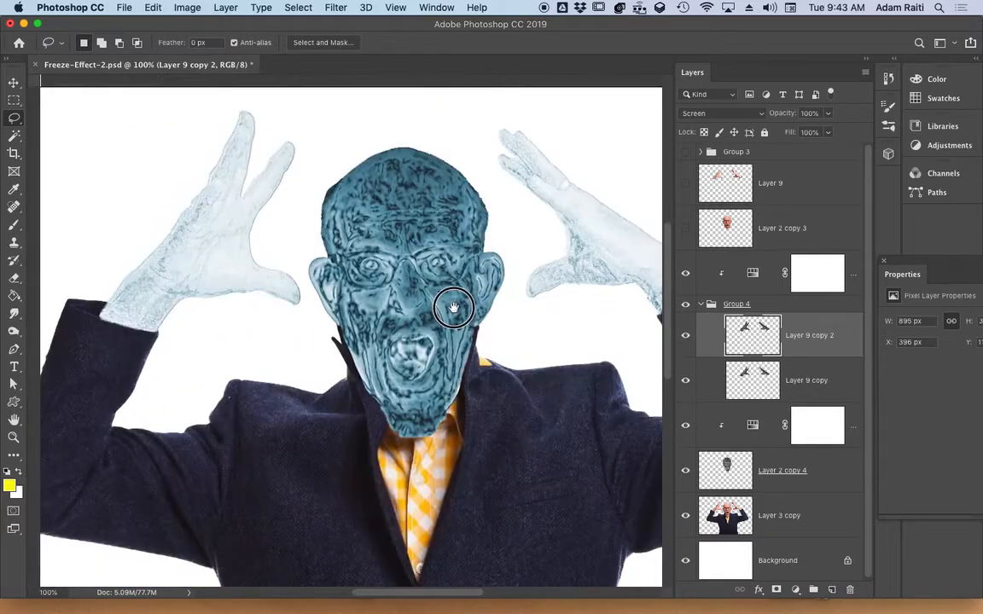
Set the lower hands layer, Layer 9 copy, to Hard Light blending at 78% opacity.
{"action": "left_click", "coordinate": [823, 328]}
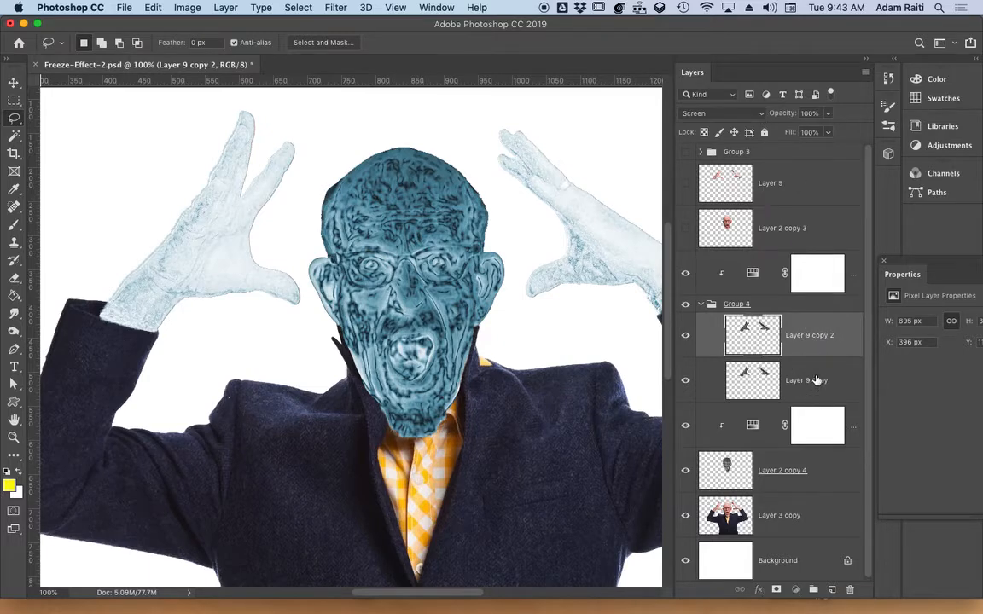
{"action": "key", "text": "alt+bracketleft"}
{"action": "left_click", "coordinate": [762, 117]}
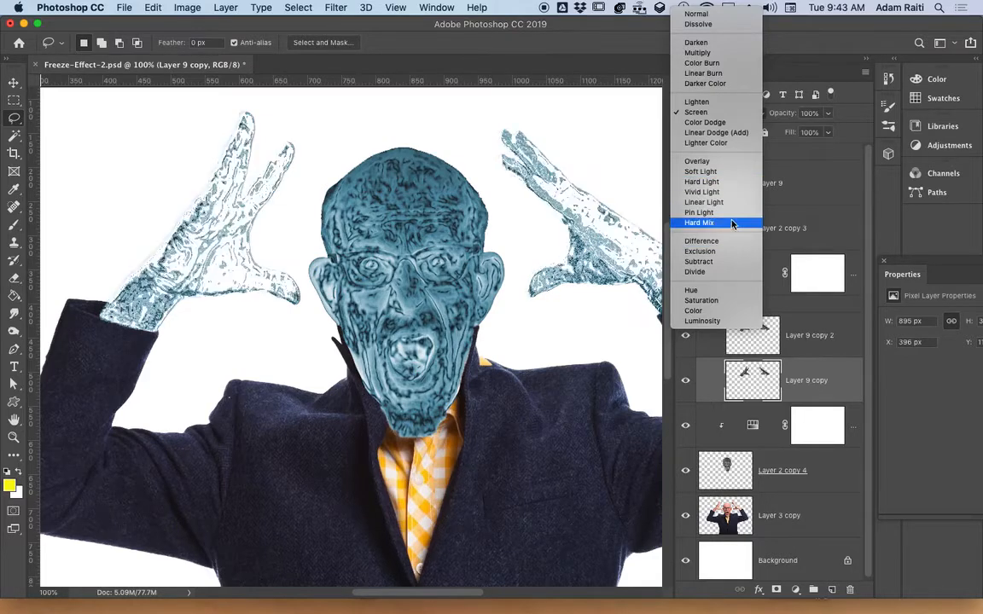
{"action": "left_click", "coordinate": [721, 182]}
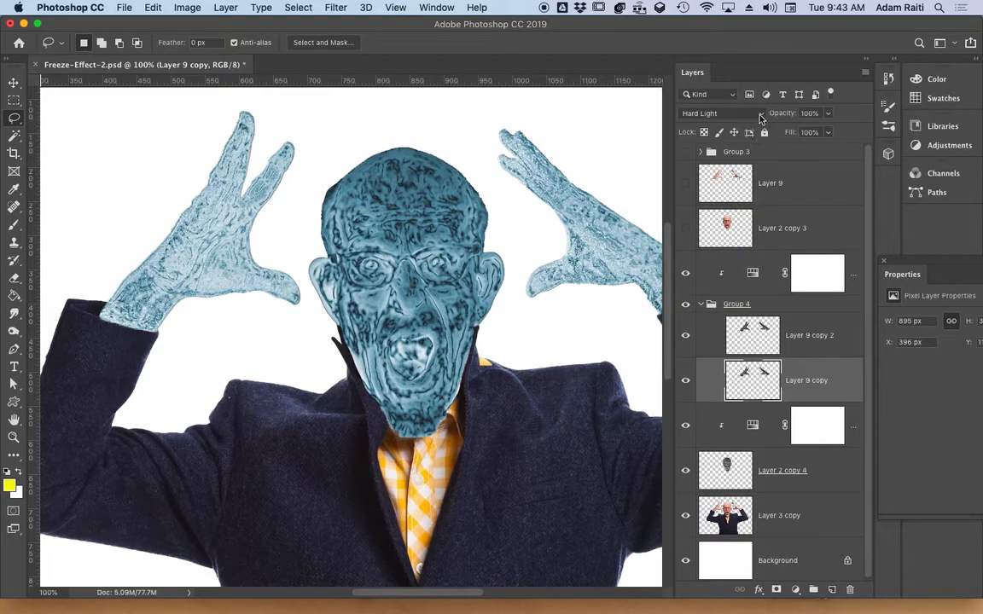
{"action": "left_click_drag", "start_coordinate": [779, 115], "coordinate": [772, 120]}
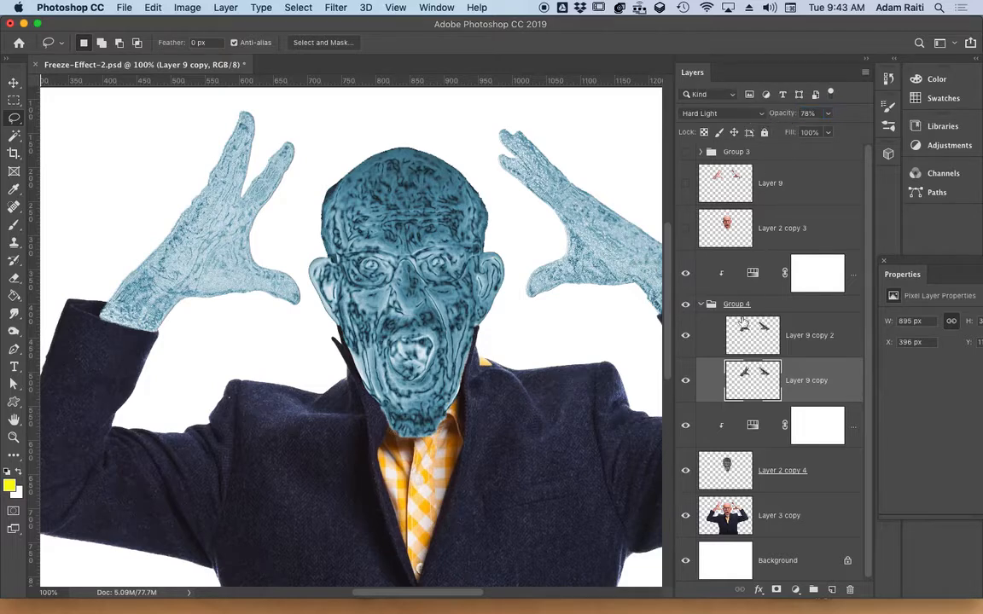
Adjust the hands' Hue/Saturation layer to Hue 194 and Saturation 40.
{"action": "left_click", "coordinate": [752, 275]}
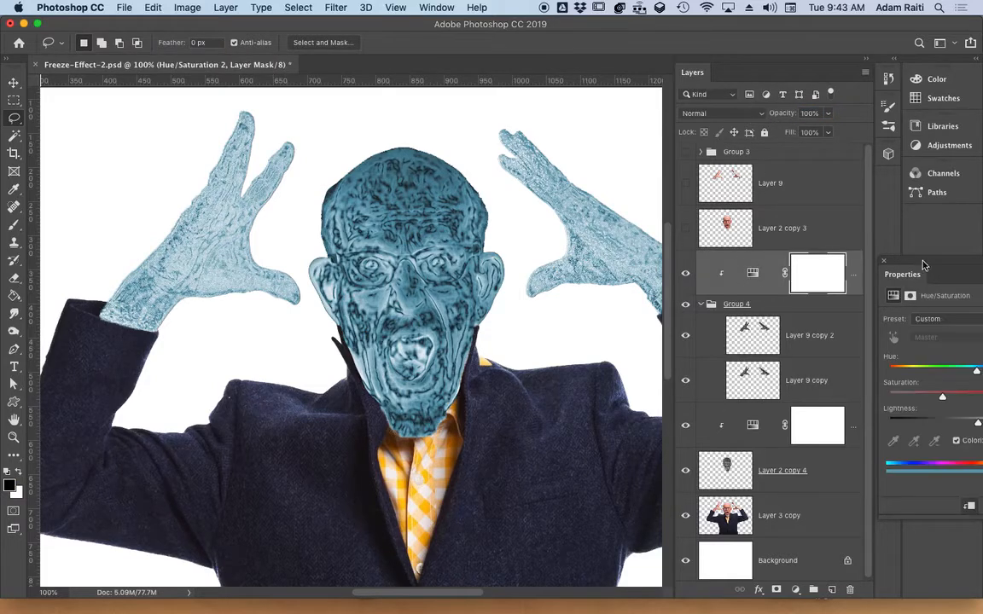
{"action": "left_click_drag", "start_coordinate": [922, 265], "coordinate": [552, 323]}
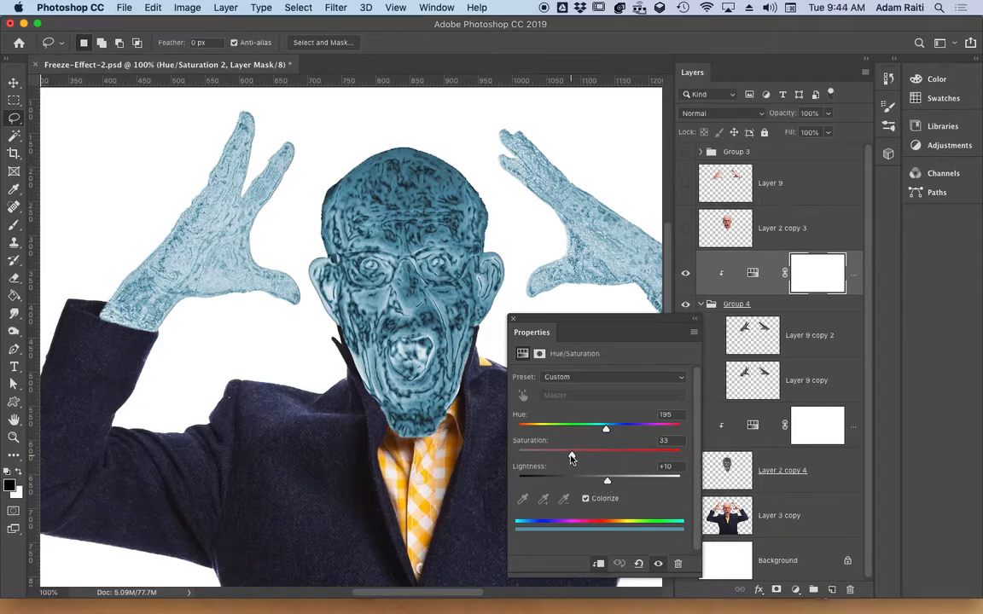
{"action": "left_click_drag", "start_coordinate": [571, 458], "coordinate": [635, 456]}
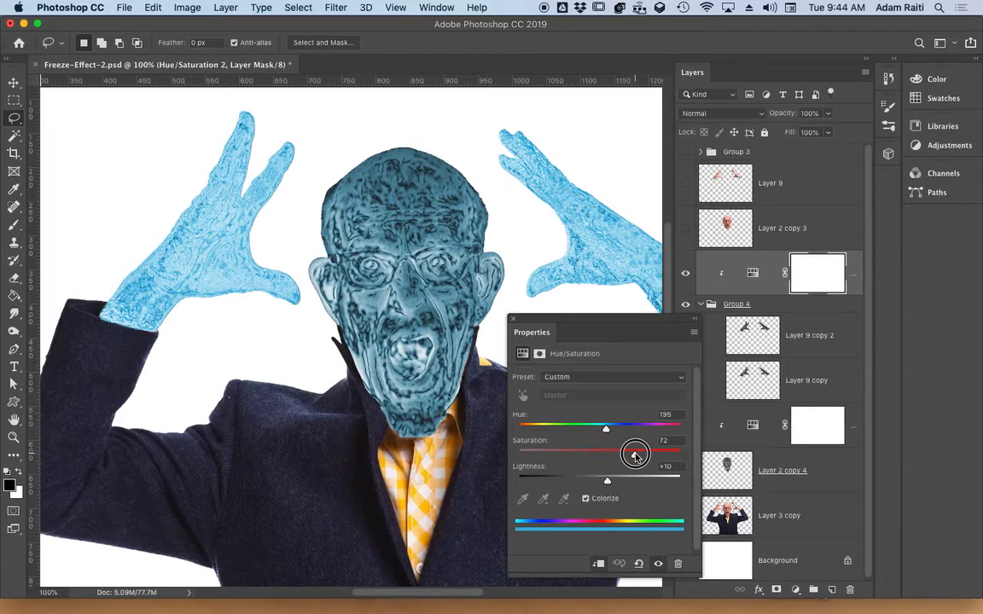
{"action": "left_click_drag", "start_coordinate": [634, 456], "coordinate": [605, 432]}
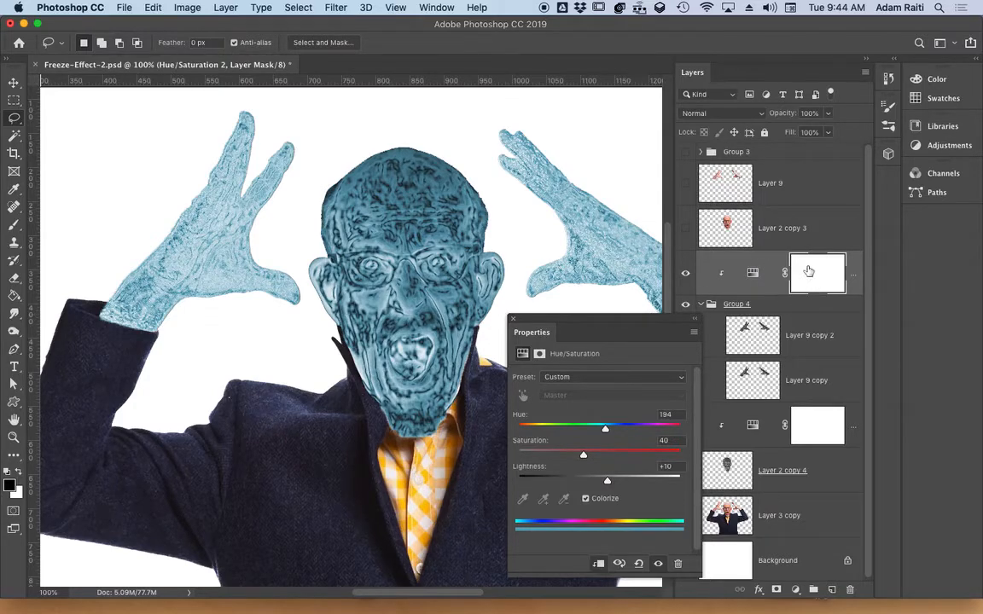
{"action": "left_click_drag", "start_coordinate": [537, 322], "coordinate": [907, 258]}
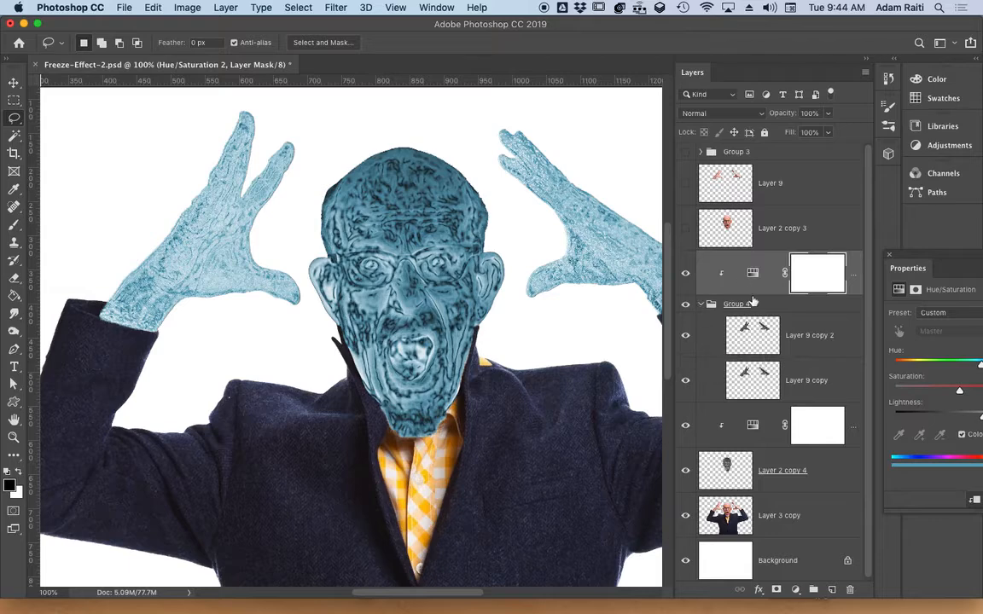
Create a new layer group and place it between the face layer and its Hue/Saturation adjustment.
{"action": "scroll", "coordinate": [773, 297], "scroll_direction": "down", "scroll_amount": 1}
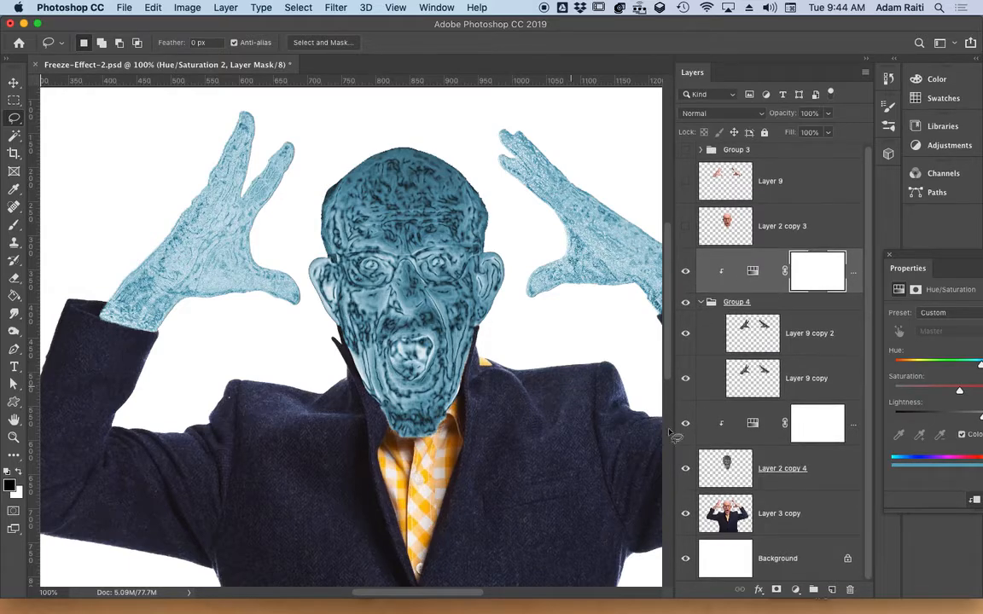
{"action": "left_click", "coordinate": [781, 468]}
{"action": "left_click", "coordinate": [813, 589]}
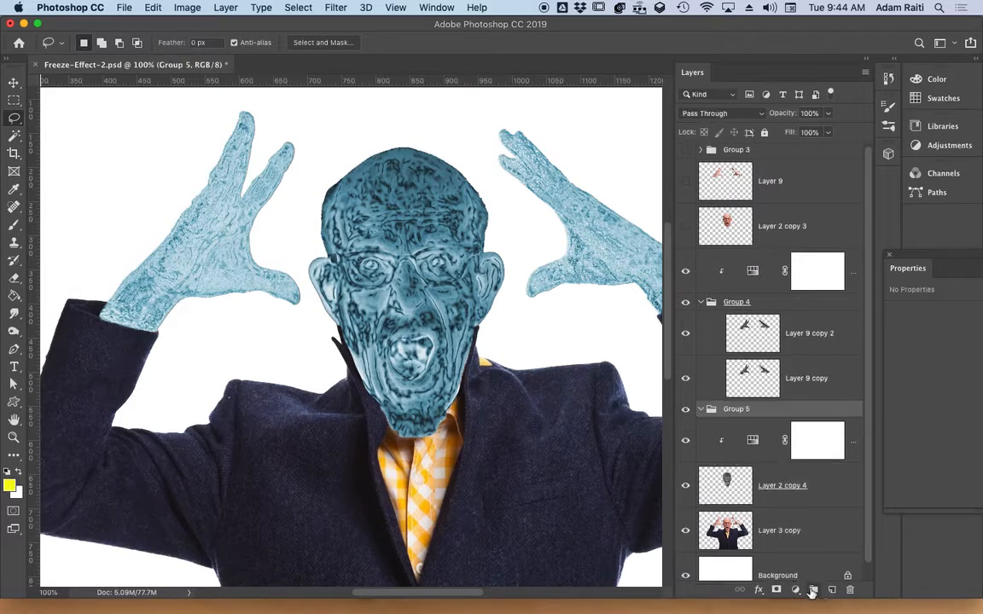
{"action": "left_click_drag", "start_coordinate": [739, 410], "coordinate": [734, 452]}
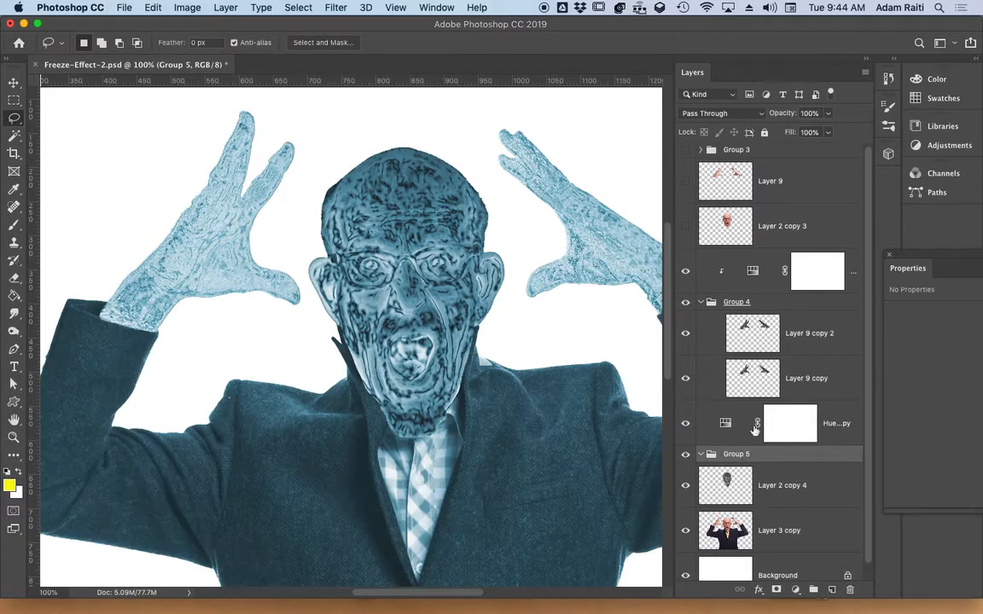
Try to clip the face's Hue/Saturation adjustment to the empty Group 5.
{"action": "left_click", "coordinate": [741, 433]}
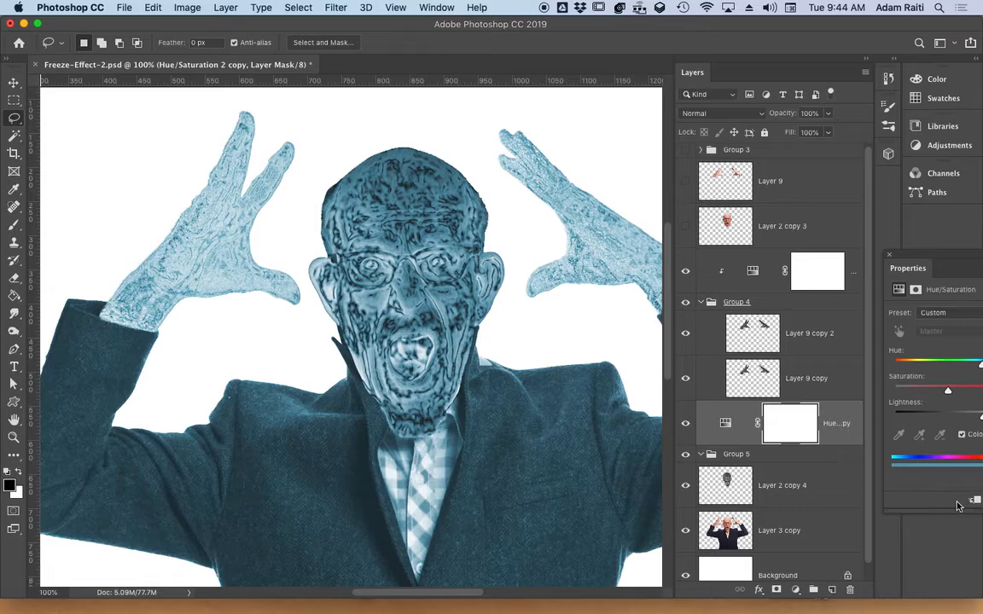
{"action": "left_click_drag", "start_coordinate": [954, 254], "coordinate": [887, 244]}
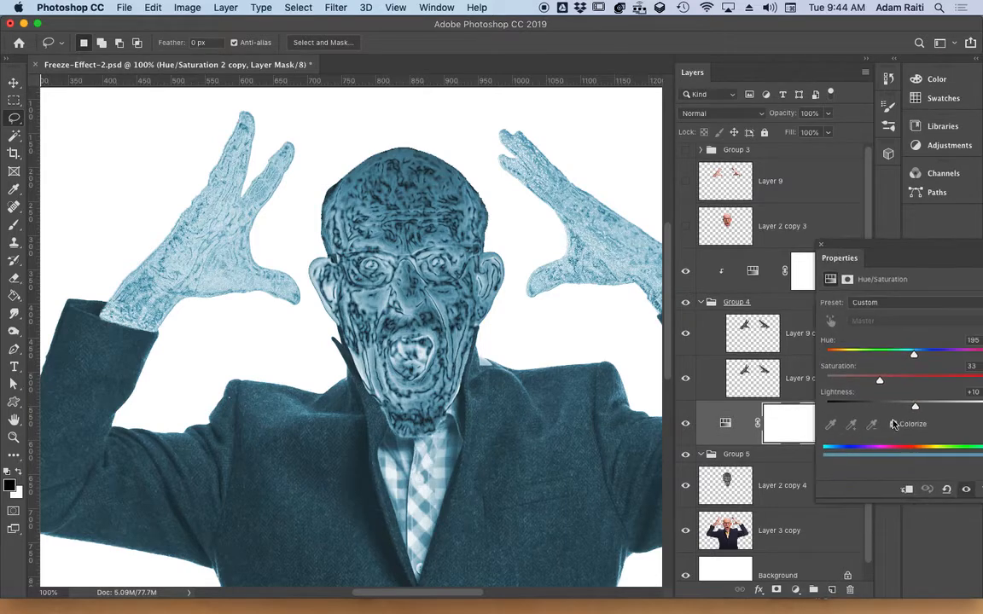
{"action": "left_click", "coordinate": [906, 491]}
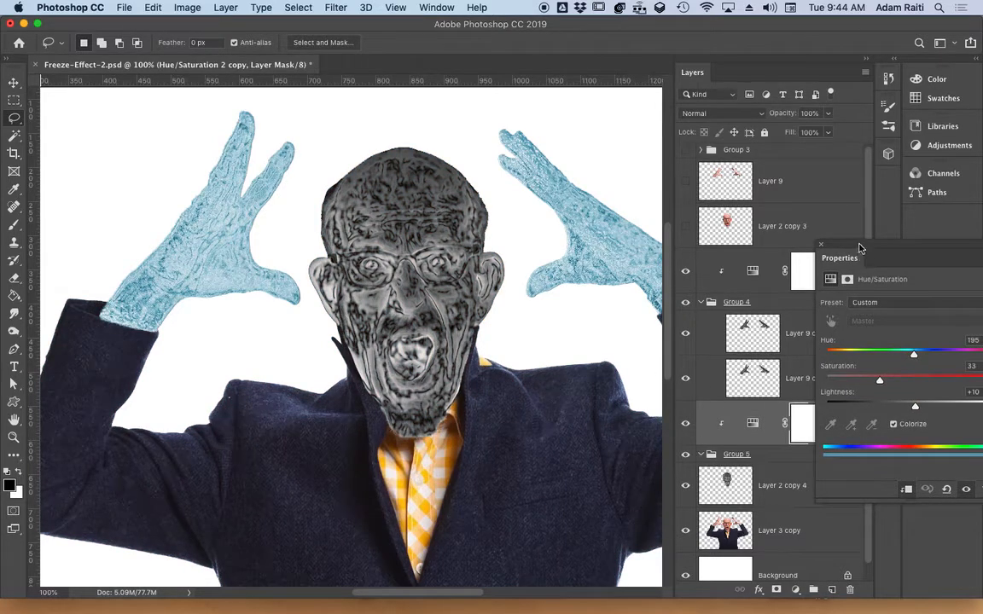
{"action": "left_click_drag", "start_coordinate": [859, 248], "coordinate": [925, 251]}
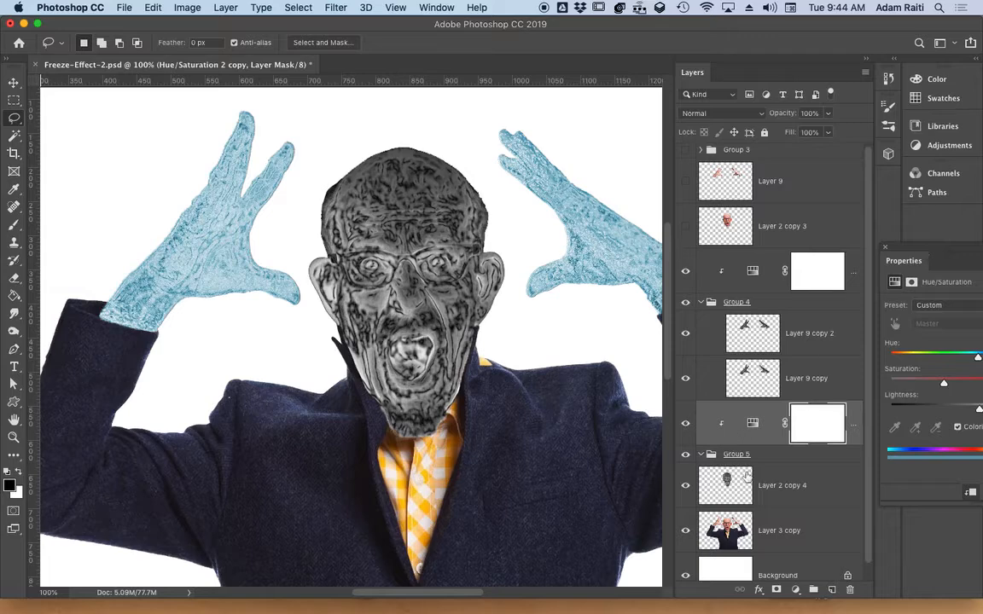
Check Group 4's visibility with the group collapsed and release the face's Hue/Saturation adjustment from Group 5.
{"action": "left_click", "coordinate": [776, 490]}
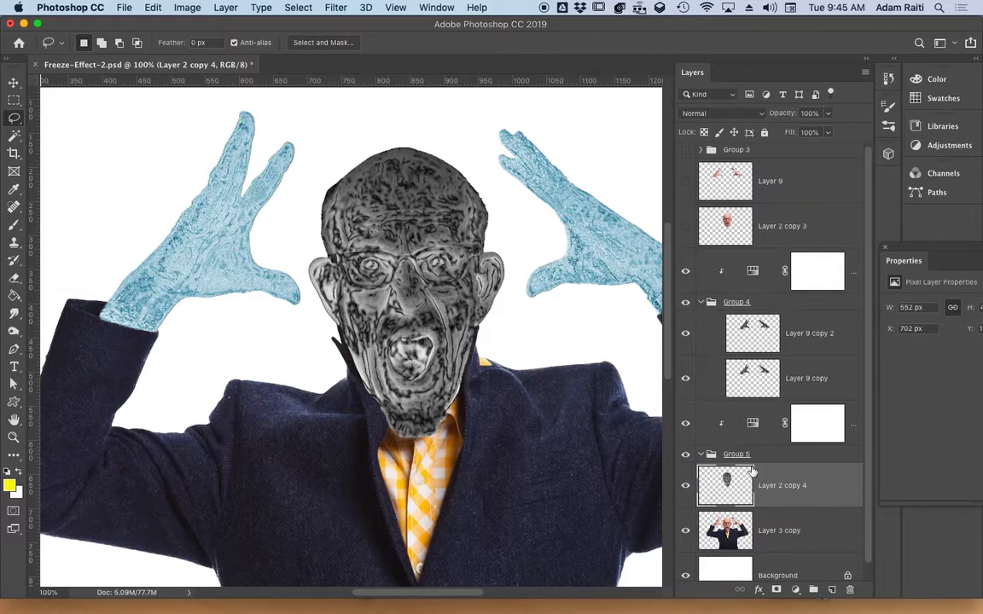
{"action": "left_click", "coordinate": [751, 423]}
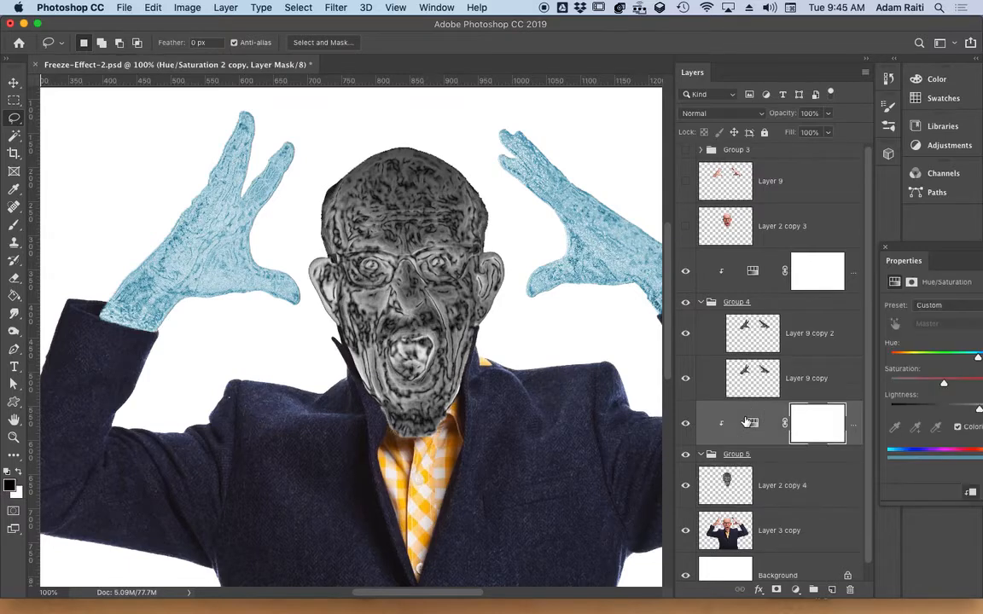
{"action": "left_click", "coordinate": [700, 303]}
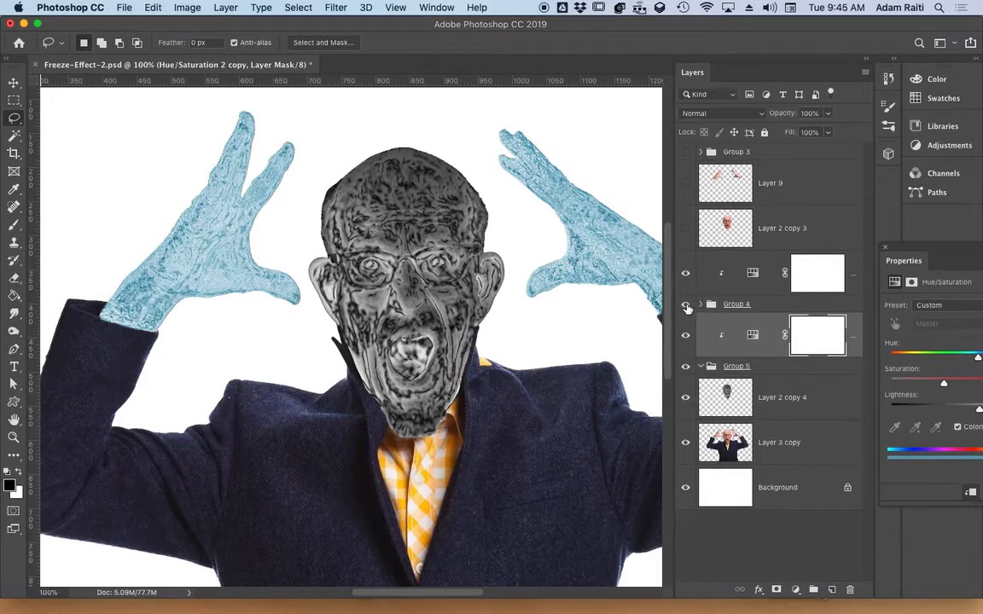
{"action": "left_click", "coordinate": [686, 306]}
{"action": "left_click", "coordinate": [686, 306]}
{"action": "left_click", "coordinate": [732, 350]}
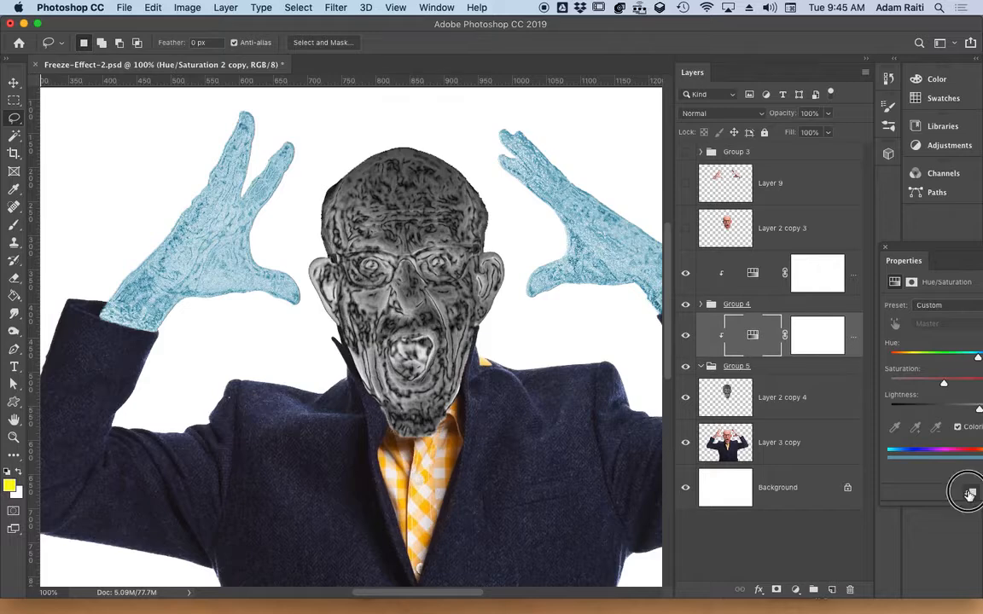
{"action": "left_click", "coordinate": [732, 356], "text": "alt"}
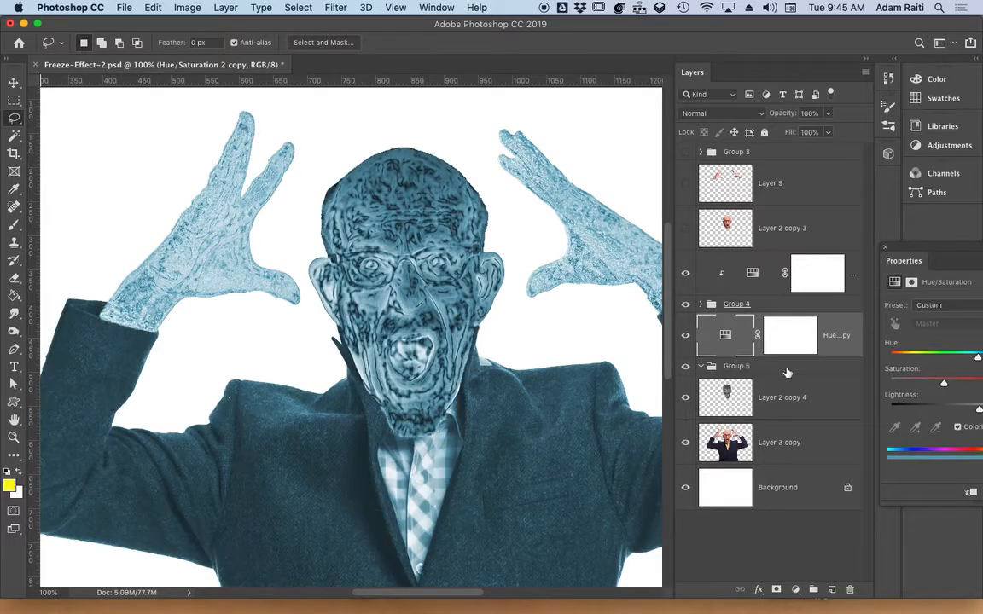
Move Layer 2 copy 4 into Group 5 and clip the Hue/Saturation adjustment above to the group.
{"action": "left_click", "coordinate": [701, 367]}
{"action": "left_click_drag", "start_coordinate": [727, 393], "coordinate": [716, 366]}
{"action": "left_click", "coordinate": [748, 351]}
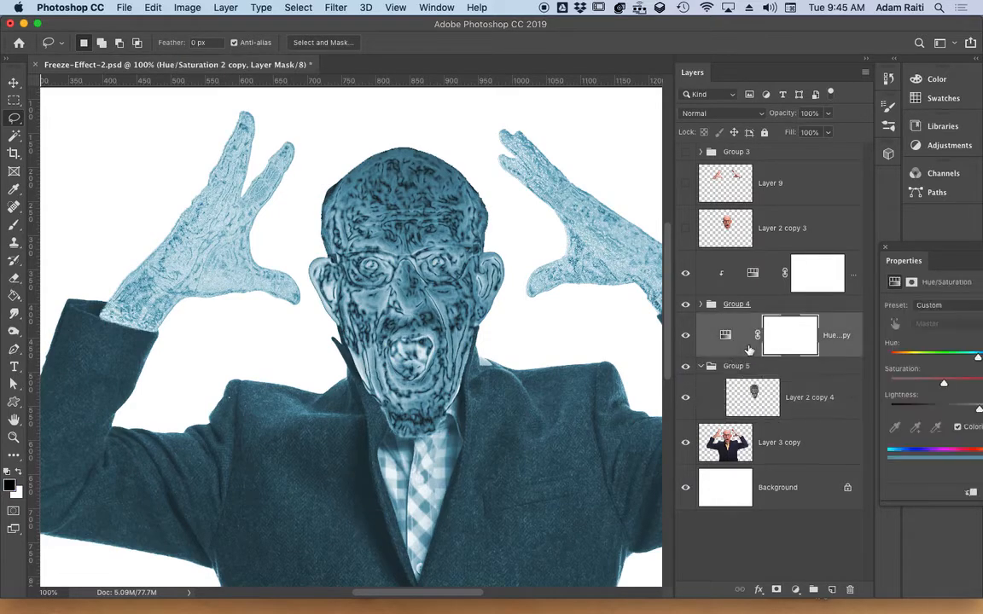
{"action": "left_click", "coordinate": [970, 493]}
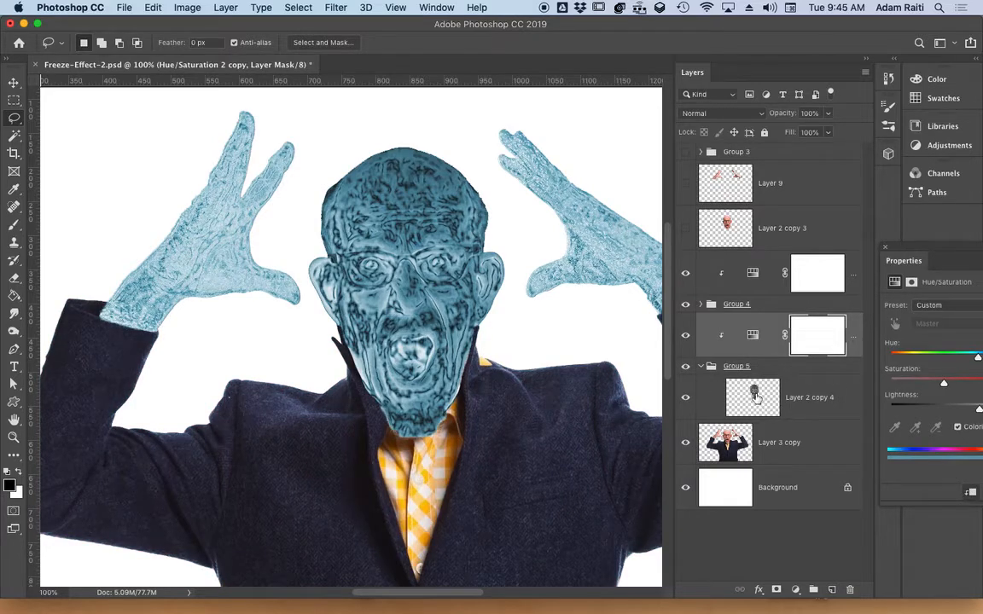
Duplicate the face layer inside Group 5 and set the lower one, Layer 2 copy 4, to Hard Light with reduced opacity.
{"action": "left_click_drag", "start_coordinate": [754, 397], "coordinate": [832, 588]}
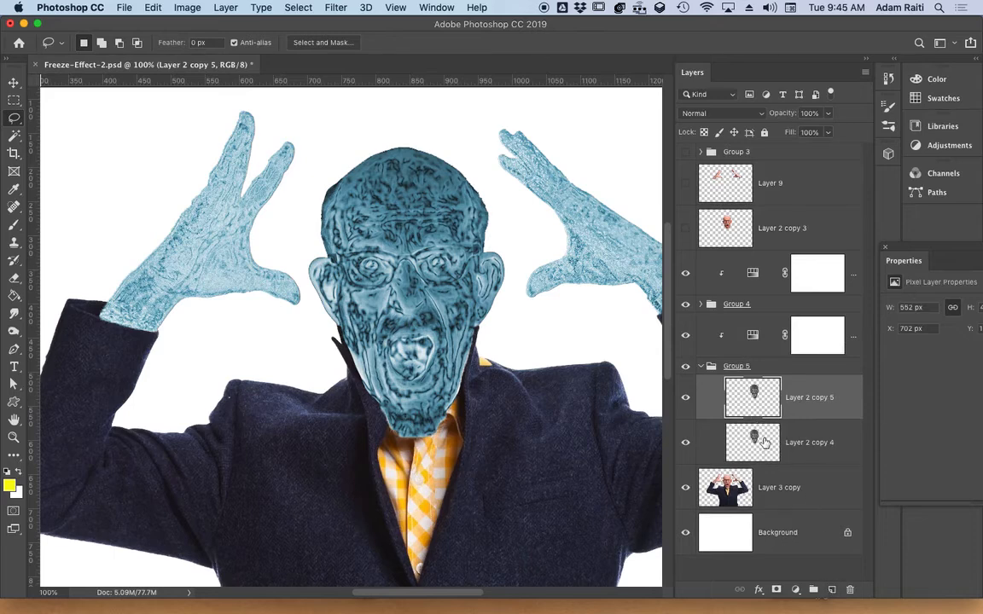
{"action": "left_click", "coordinate": [764, 441]}
{"action": "left_click", "coordinate": [721, 113]}
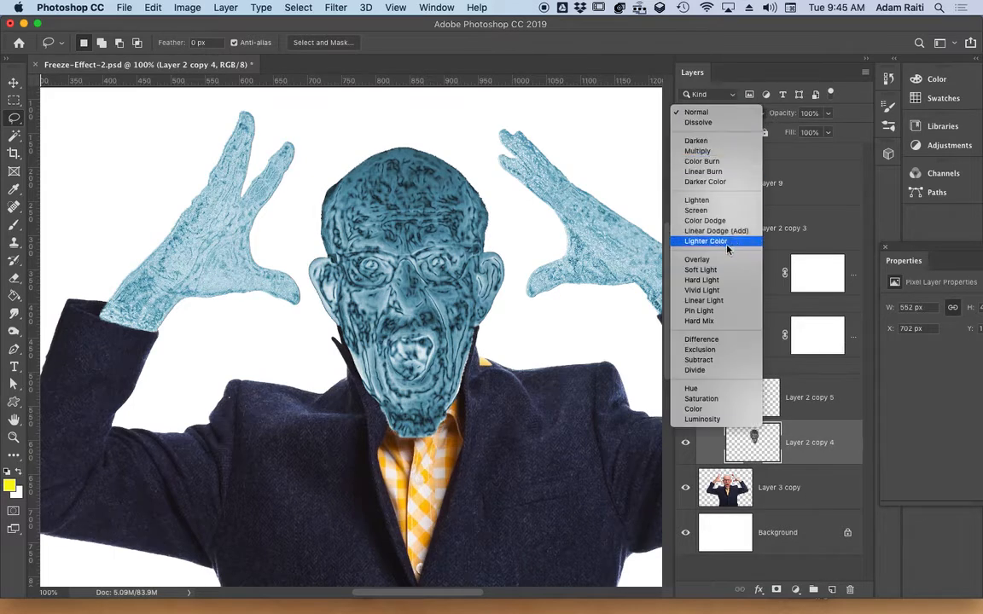
{"action": "left_click", "coordinate": [724, 281]}
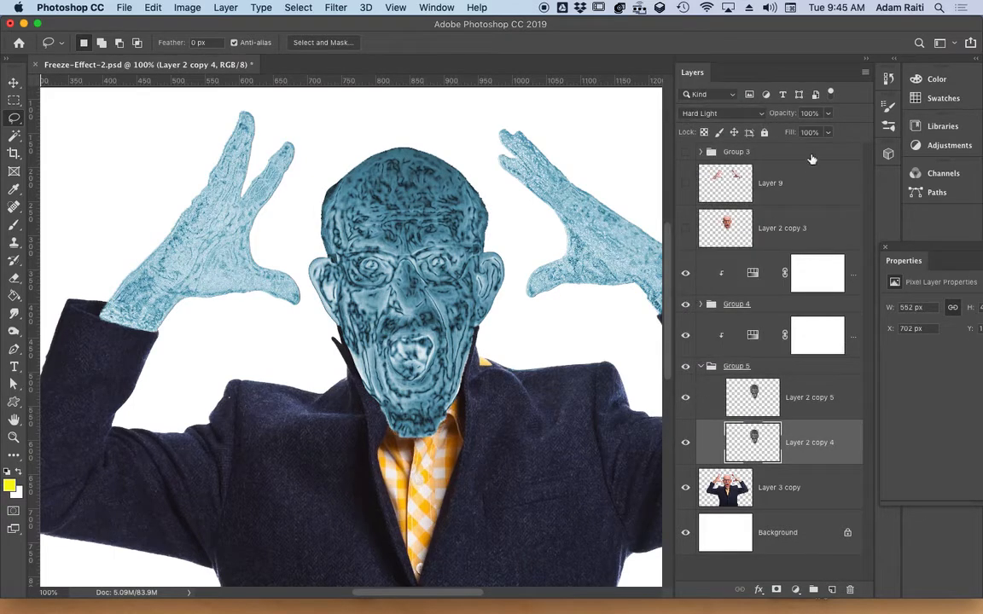
{"action": "left_click_drag", "start_coordinate": [792, 118], "coordinate": [779, 120]}
Apply the Glass filter to Layer 2 copy 5 with Distortion 14, Smoothness 2, Frosted texture and Scaling 66%.
{"action": "left_click", "coordinate": [819, 396]}
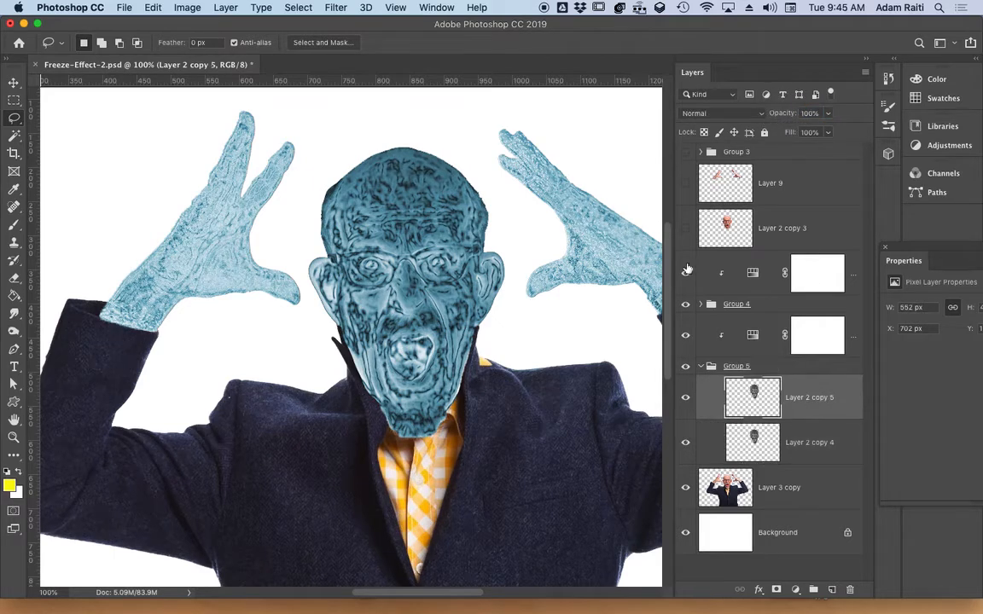
{"action": "left_click", "coordinate": [335, 8]}
{"action": "left_click", "coordinate": [343, 25]}
{"action": "left_click_drag", "start_coordinate": [541, 265], "coordinate": [338, 264]}
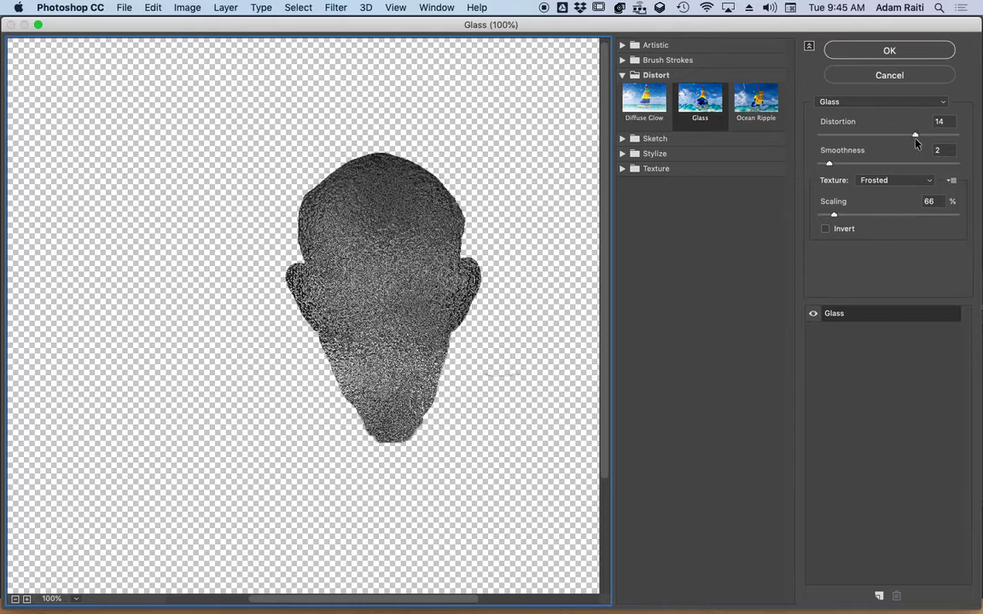
{"action": "left_click", "coordinate": [889, 50]}
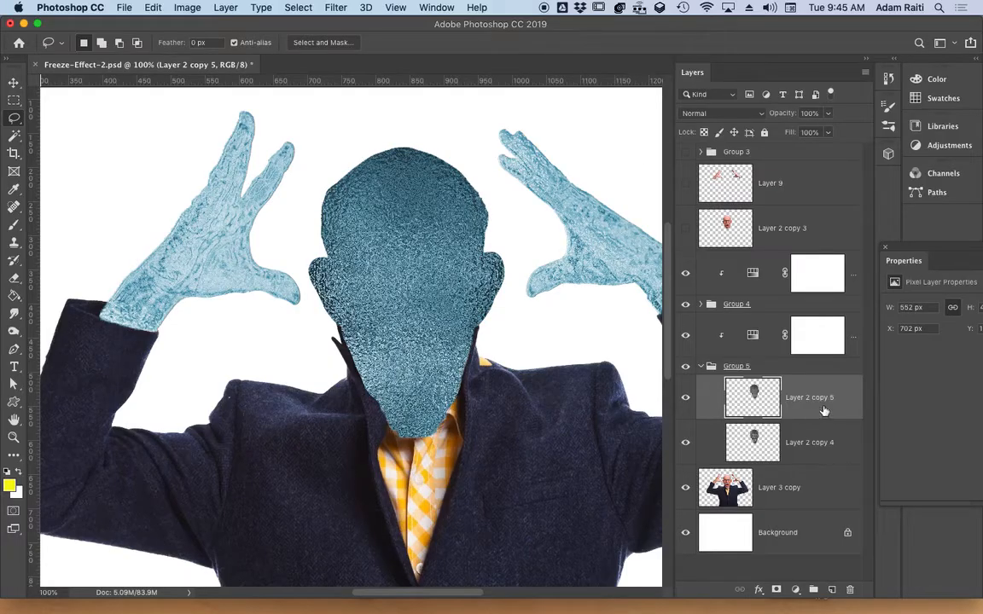
Set the filtered face layer's blend mode to Screen and collapse Group 5.
{"action": "left_click", "coordinate": [762, 114]}
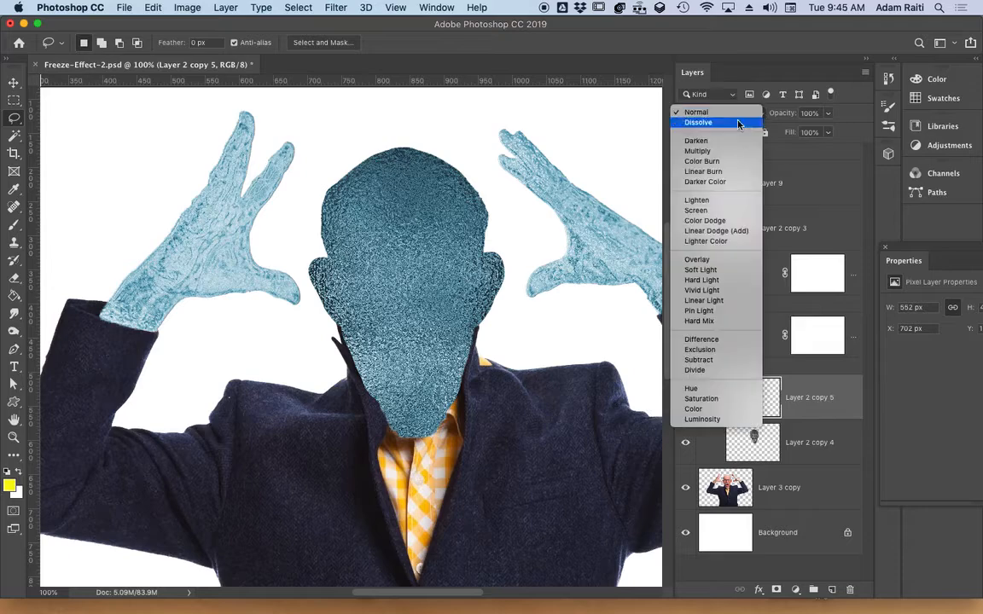
{"action": "left_click", "coordinate": [726, 211]}
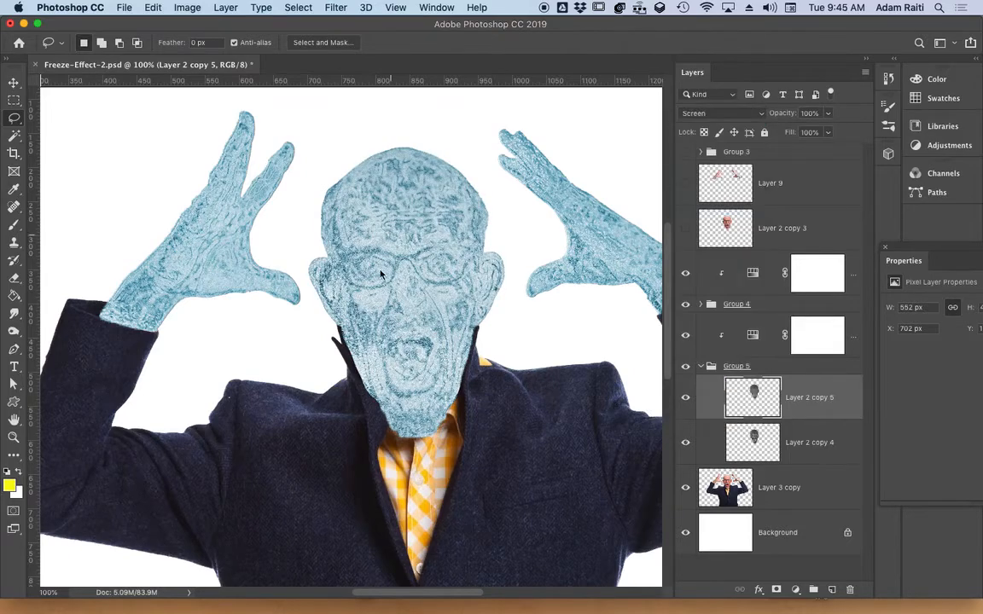
{"action": "left_click", "coordinate": [420, 300]}
{"action": "left_click", "coordinate": [296, 296]}
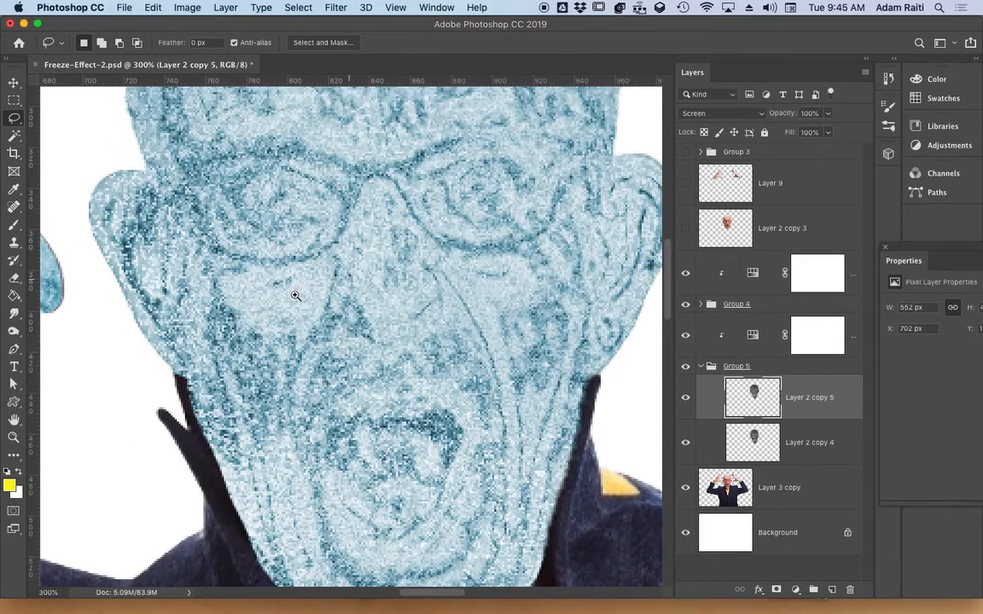
{"action": "left_click", "coordinate": [426, 320], "text": "alt"}
{"action": "left_click", "coordinate": [427, 320], "text": "alt"}
{"action": "left_click_drag", "start_coordinate": [493, 327], "coordinate": [411, 323]}
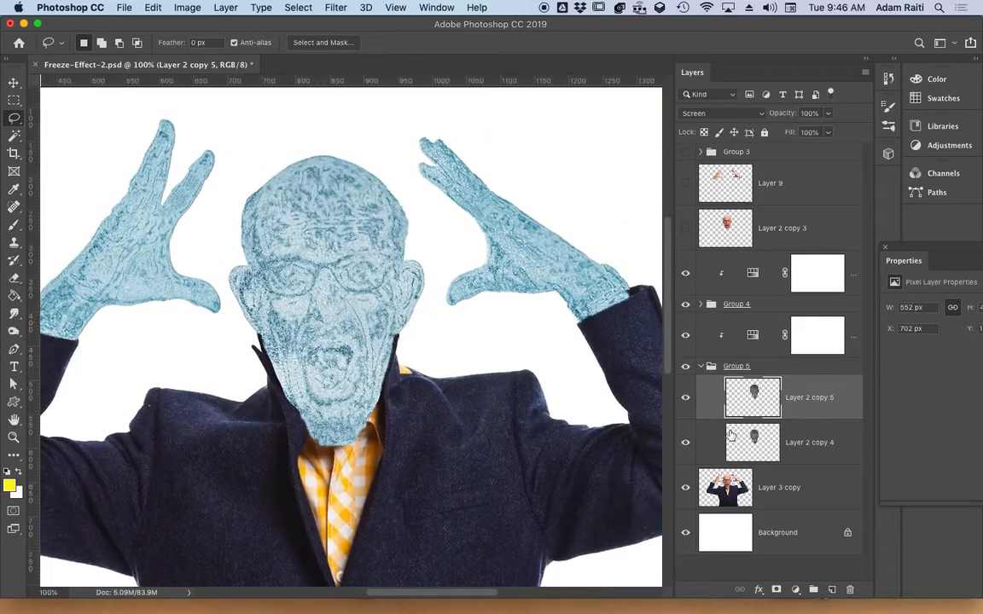
{"action": "left_click", "coordinate": [700, 367]}
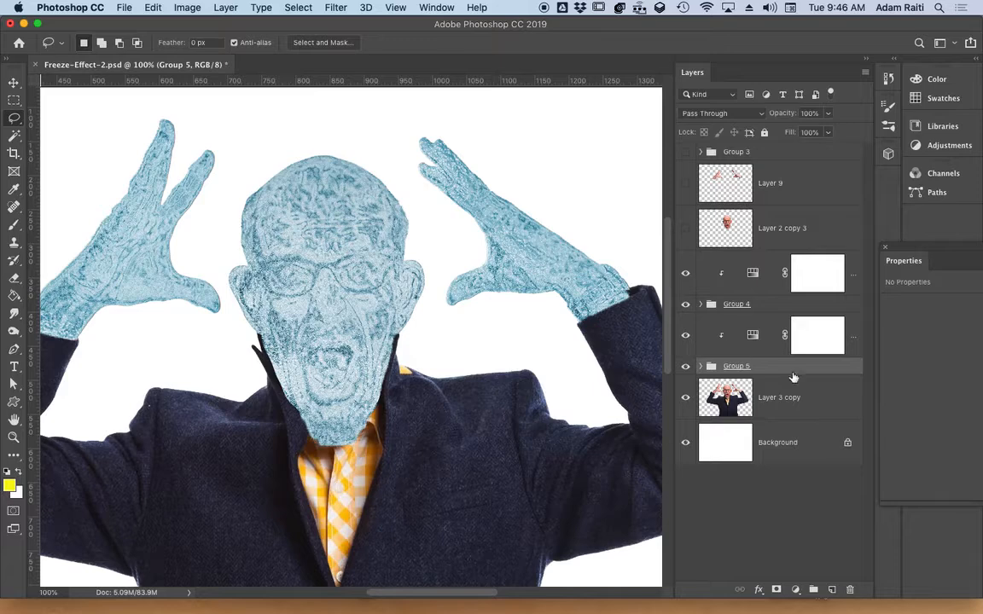
{"action": "left_click", "coordinate": [474, 325], "text": "alt"}
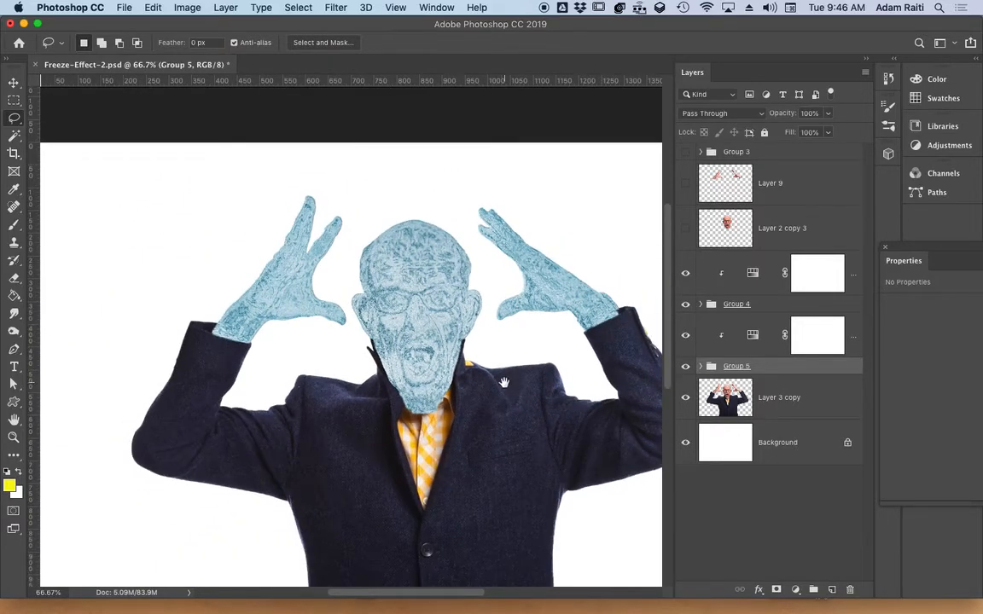
Duplicate the dark forest layer, Layer 7, inside Group 3.
{"action": "left_click_drag", "start_coordinate": [496, 372], "coordinate": [468, 345]}
{"action": "left_click_drag", "start_coordinate": [497, 403], "coordinate": [471, 348]}
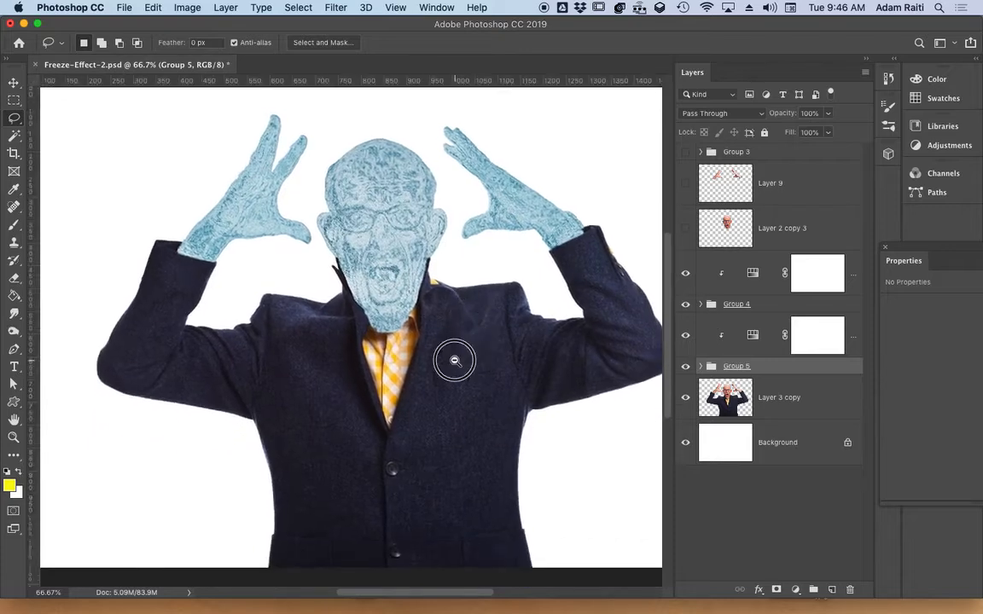
{"action": "left_click", "coordinate": [455, 361], "text": "alt"}
{"action": "left_click_drag", "start_coordinate": [404, 330], "coordinate": [480, 362]}
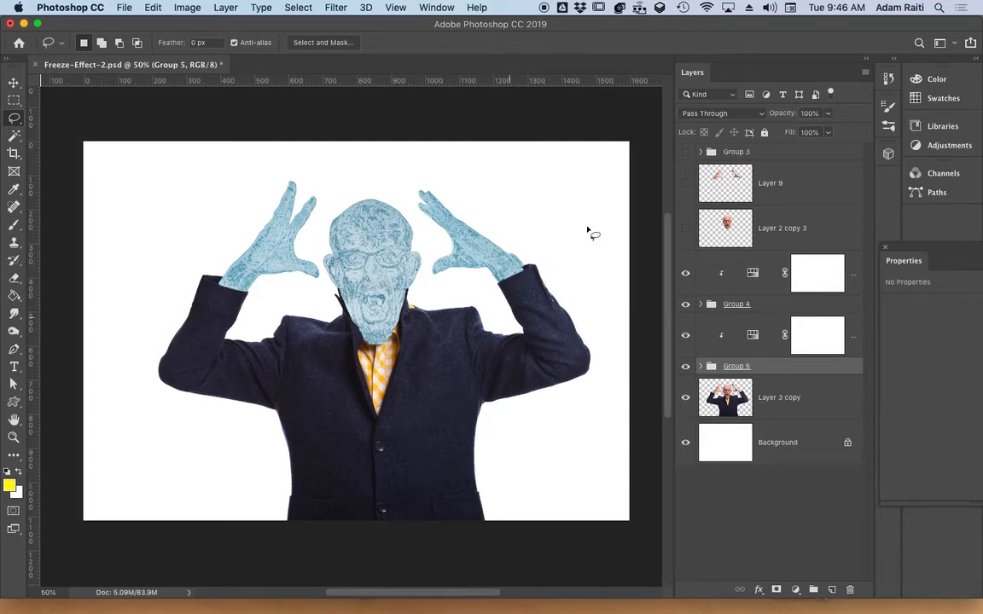
{"action": "left_click", "coordinate": [701, 153]}
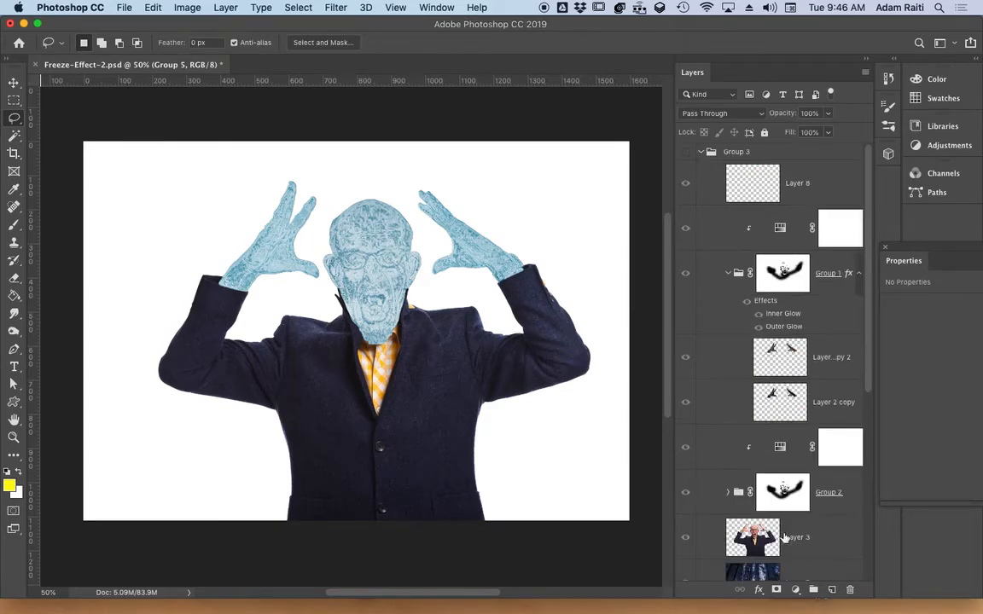
{"action": "scroll", "coordinate": [789, 539], "scroll_direction": "down", "scroll_amount": 5}
{"action": "left_click", "coordinate": [807, 299]}
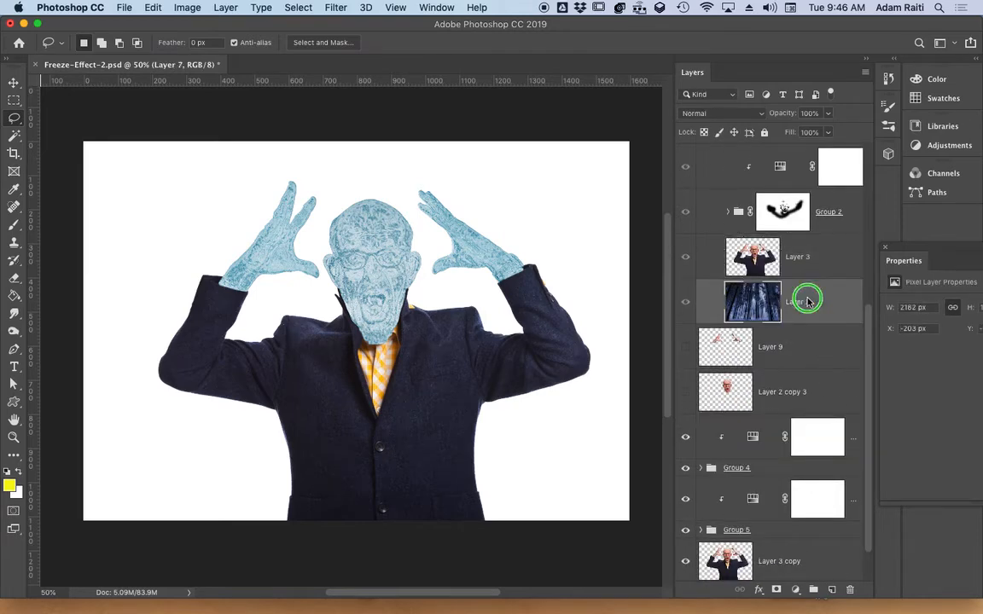
{"action": "right_click", "coordinate": [807, 301]}
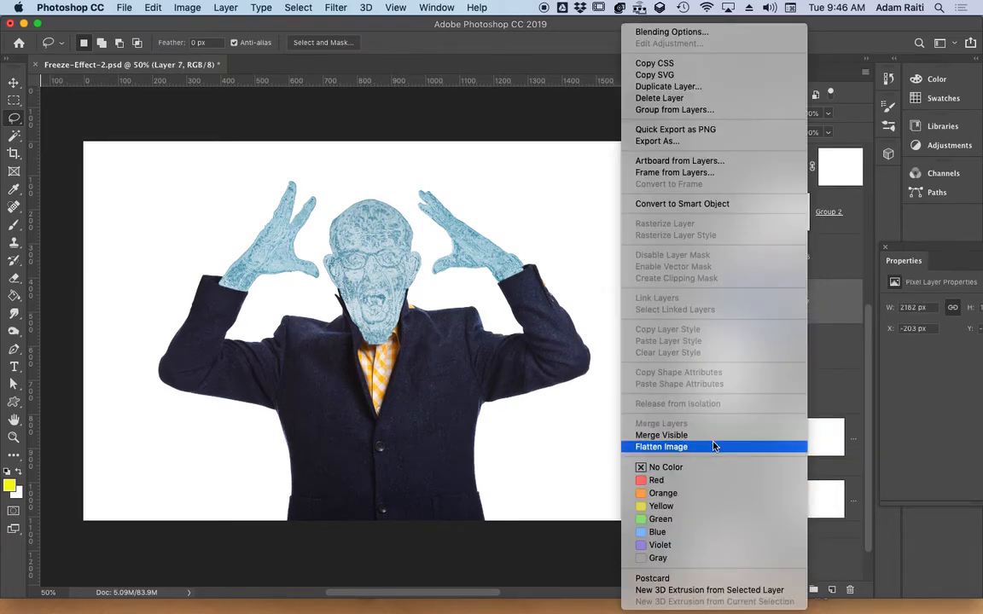
{"action": "left_click", "coordinate": [822, 350]}
{"action": "left_click_drag", "start_coordinate": [811, 308], "coordinate": [832, 588]}
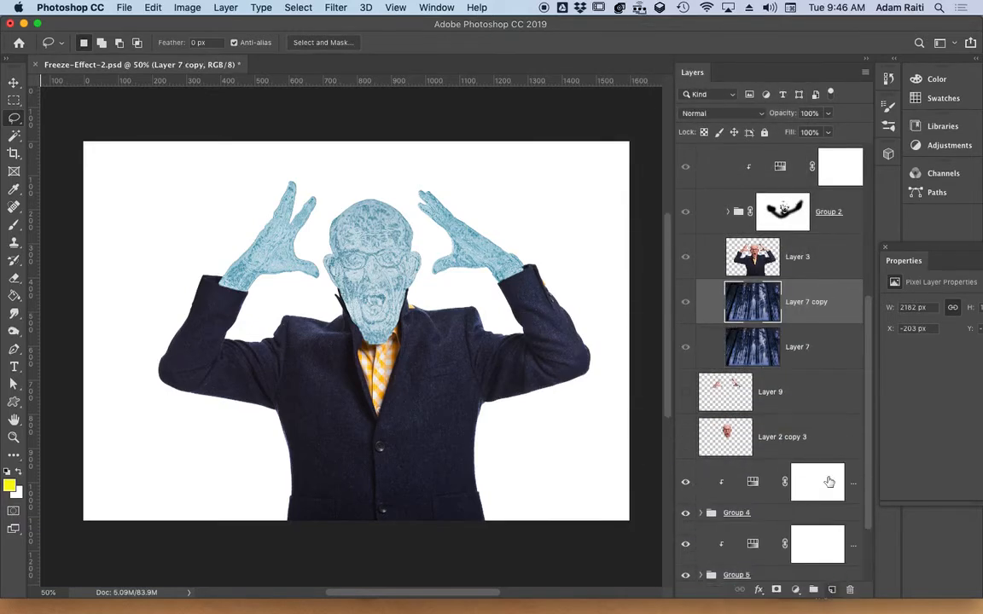
Move the forest copy out of Group 3 to between Layer 3 copy and Background, and collapse Group 3.
{"action": "scroll", "coordinate": [817, 346], "scroll_direction": "down", "scroll_amount": 3}
{"action": "left_click_drag", "start_coordinate": [802, 222], "coordinate": [782, 534]}
{"action": "scroll", "coordinate": [801, 257], "scroll_direction": "up", "scroll_amount": 12}
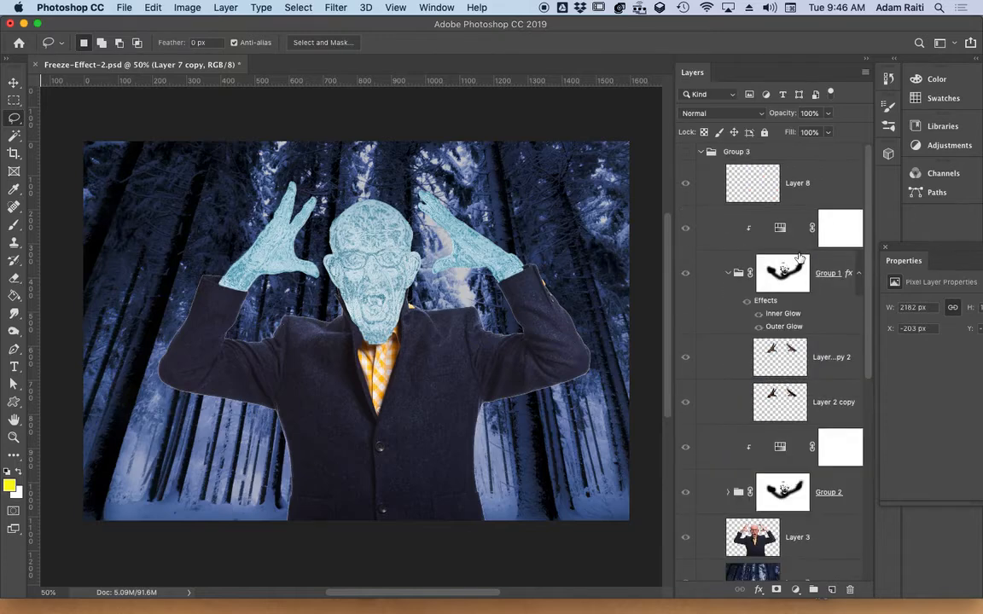
{"action": "left_click", "coordinate": [702, 152]}
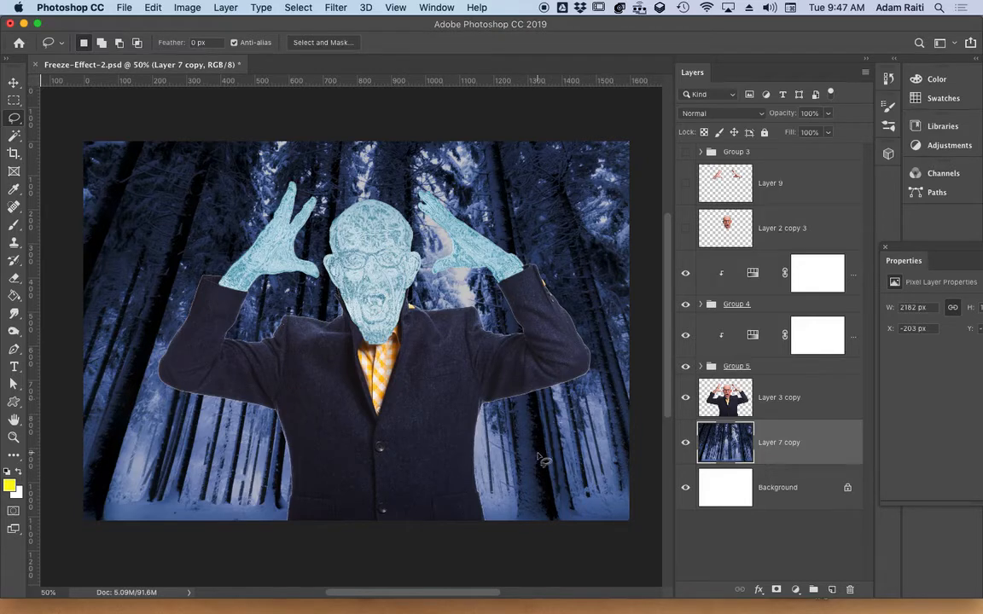
Examine the jacket's sleeve and torso edges against the forest background for light fringing.
{"action": "key", "text": "ctrl+r"}
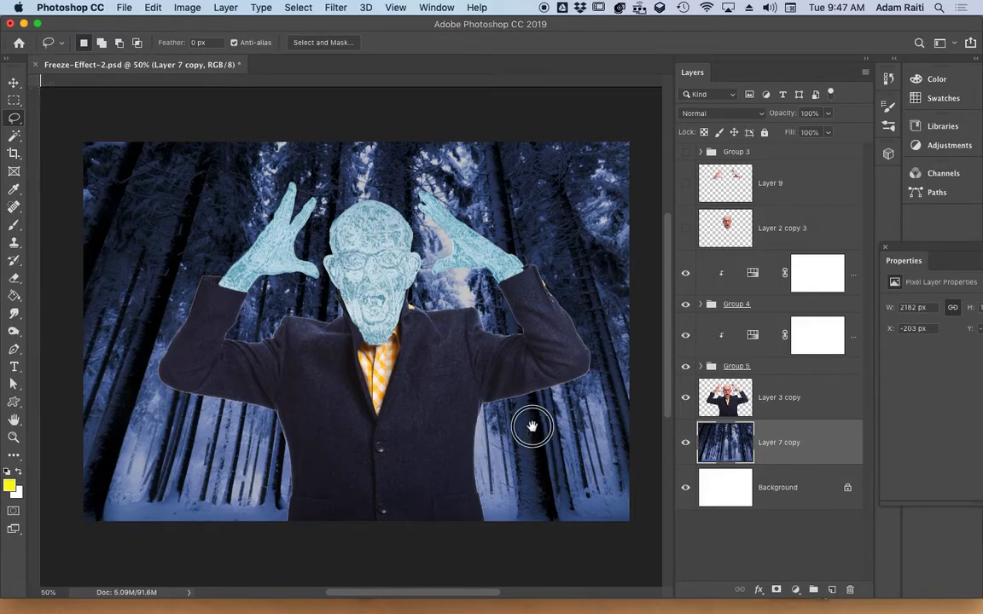
{"action": "mouse_move", "coordinate": [533, 424]}
{"action": "left_mouse_down"}
{"action": "mouse_move", "coordinate": [518, 456]}
{"action": "mouse_move", "coordinate": [533, 432]}
{"action": "left_mouse_up"}
{"action": "key", "text": "ctrl+r"}
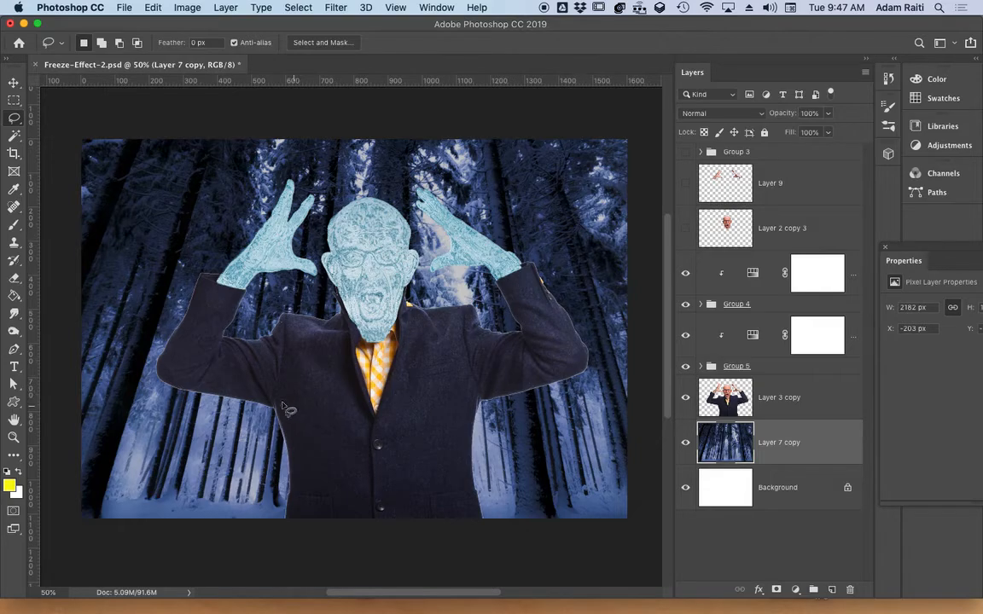
{"action": "left_click", "coordinate": [166, 371], "text": "super"}
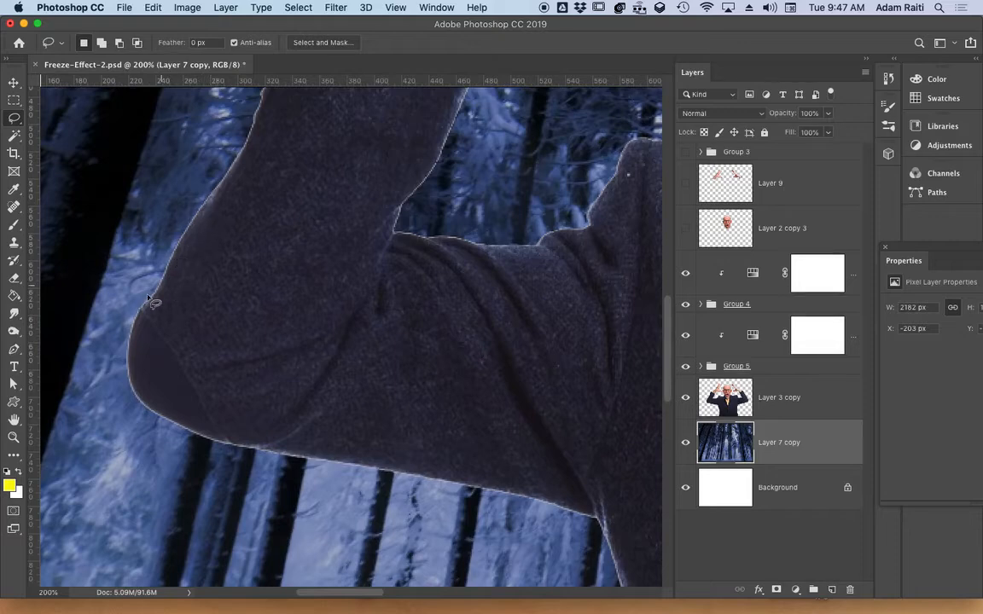
{"action": "key", "text": "space"}
{"action": "left_click_drag", "start_coordinate": [401, 392], "coordinate": [213, 348]}
{"action": "left_click_drag", "start_coordinate": [516, 384], "coordinate": [223, 377]}
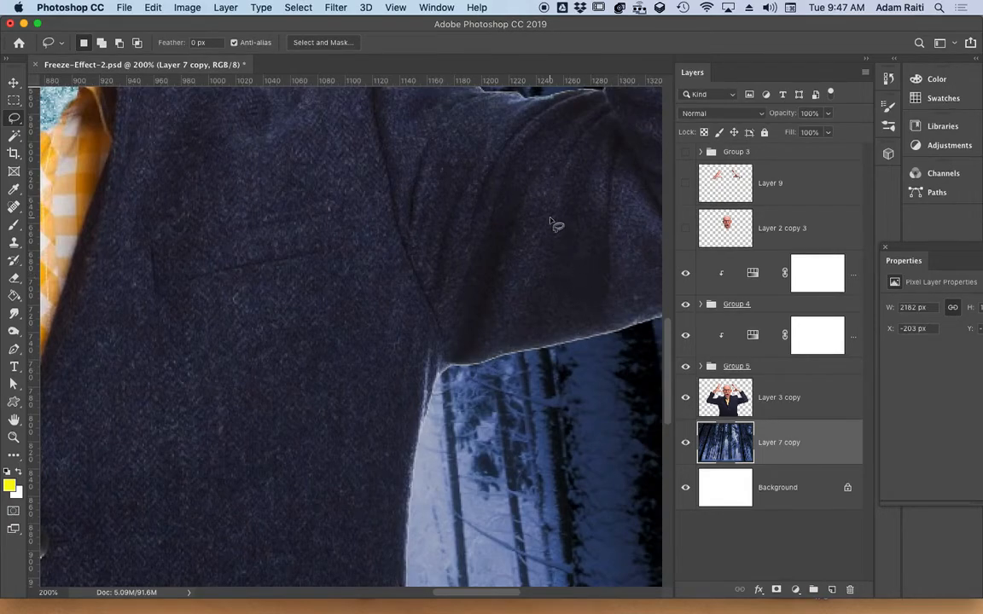
{"action": "key", "text": "space"}
{"action": "left_click_drag", "start_coordinate": [486, 211], "coordinate": [552, 394]}
{"action": "left_click", "coordinate": [527, 337], "text": "alt"}
{"action": "left_click", "coordinate": [511, 345], "text": "alt"}
Apply Defringe with a width of 1 pixel to the man's body layer, Layer 3 copy.
{"action": "left_click", "coordinate": [770, 406]}
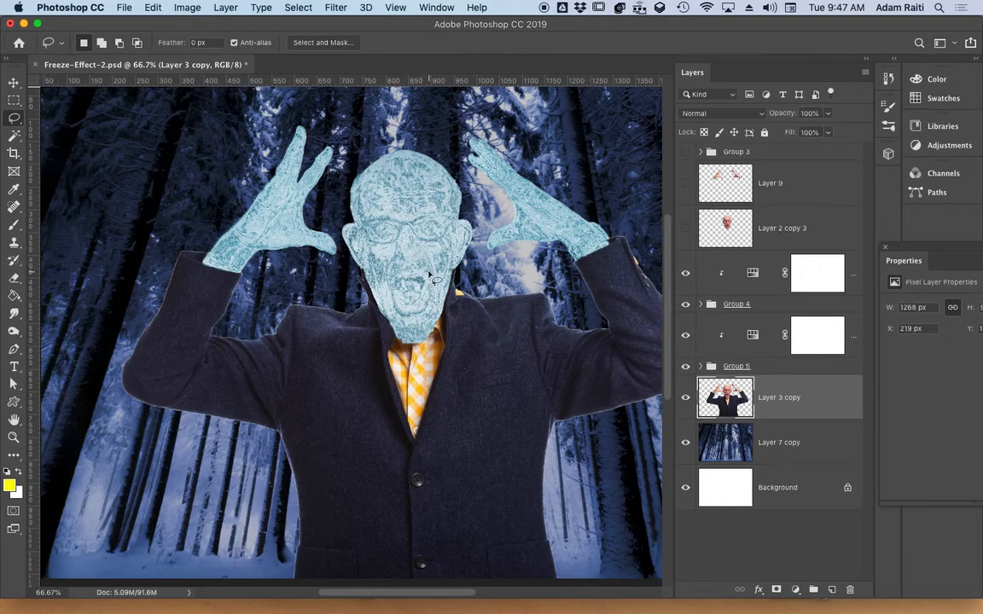
{"action": "left_click", "coordinate": [225, 6]}
{"action": "mouse_move", "coordinate": [311, 558]}
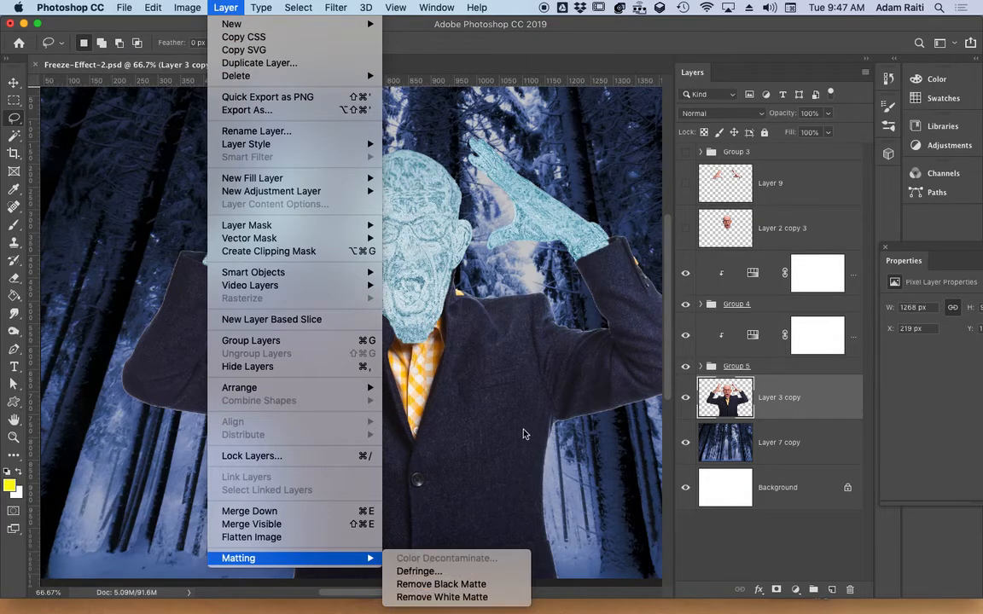
{"action": "left_click", "coordinate": [471, 389]}
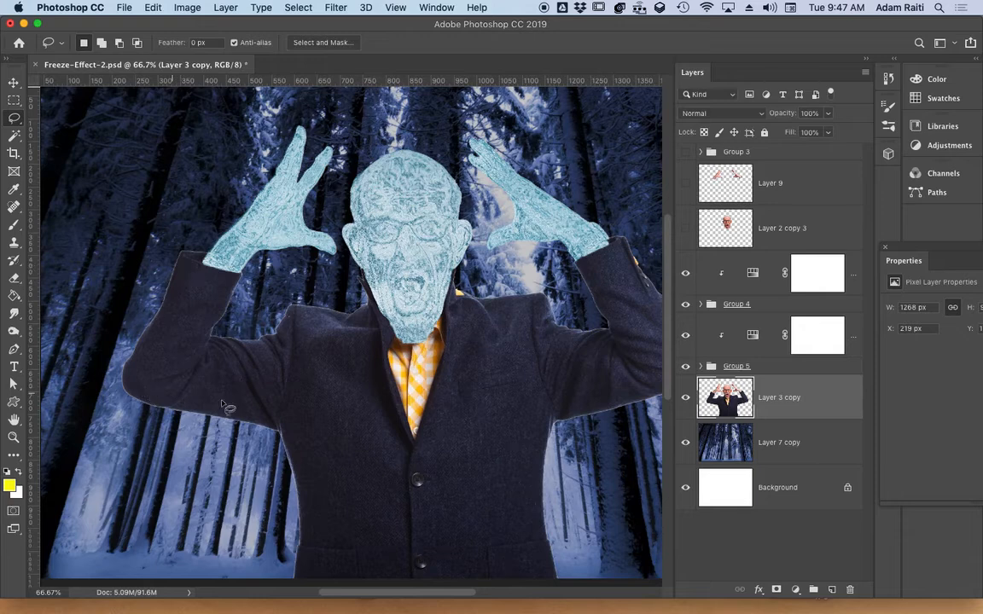
{"action": "left_click_drag", "start_coordinate": [413, 434], "coordinate": [341, 380]}
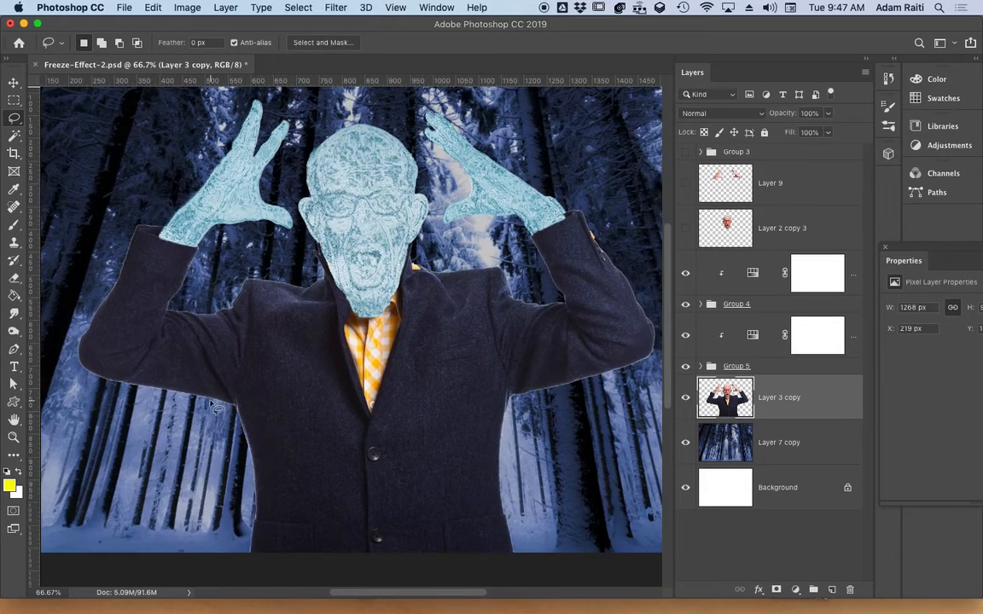
{"action": "left_click", "coordinate": [225, 7]}
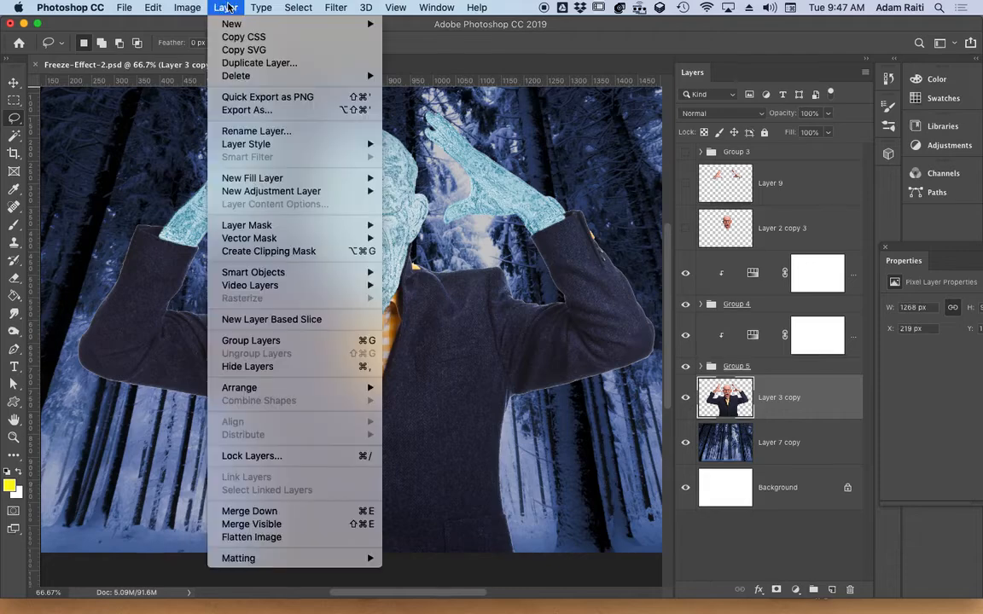
{"action": "mouse_move", "coordinate": [325, 558]}
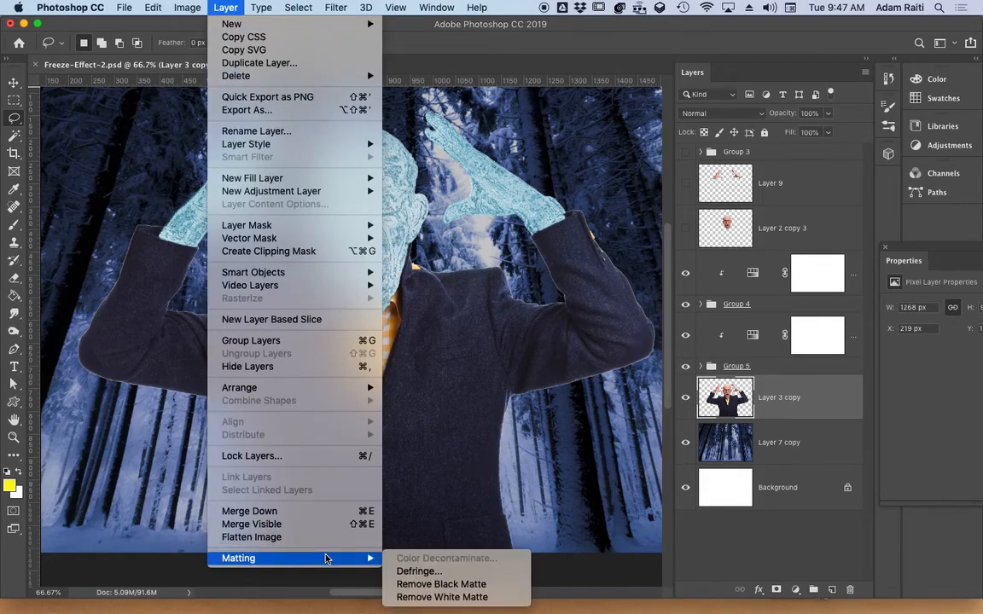
{"action": "left_click", "coordinate": [417, 571]}
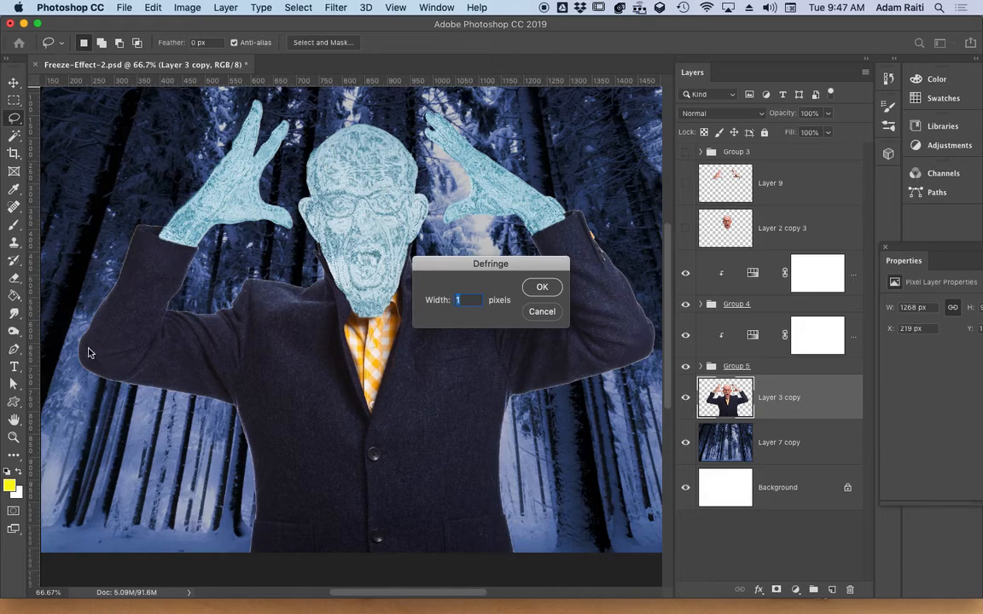
{"action": "left_click", "coordinate": [550, 291]}
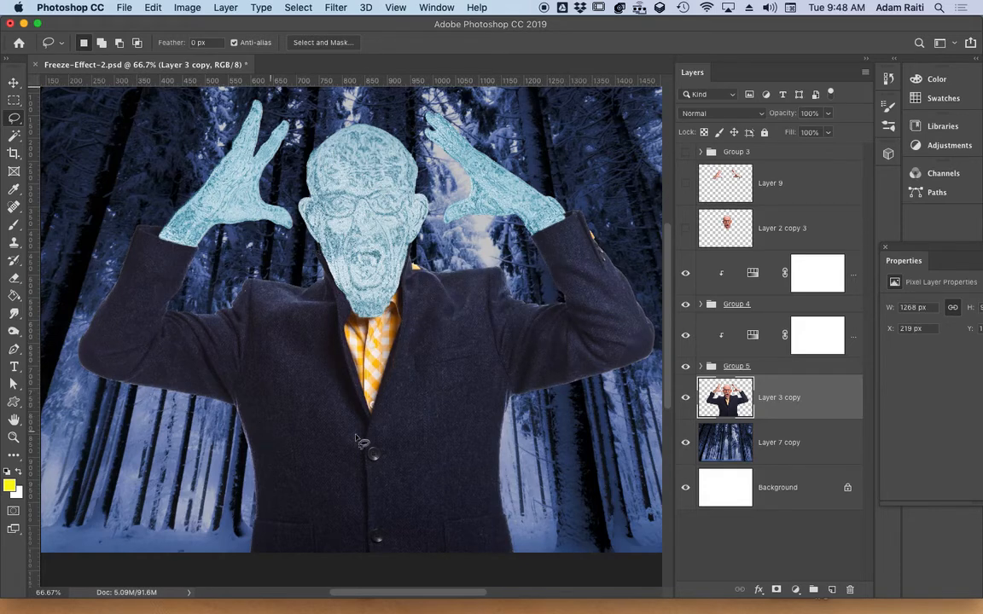
Inspect the defringed jacket edges around the elbow and underarm up close, and compare them with the full image.
{"action": "left_click", "coordinate": [653, 355]}
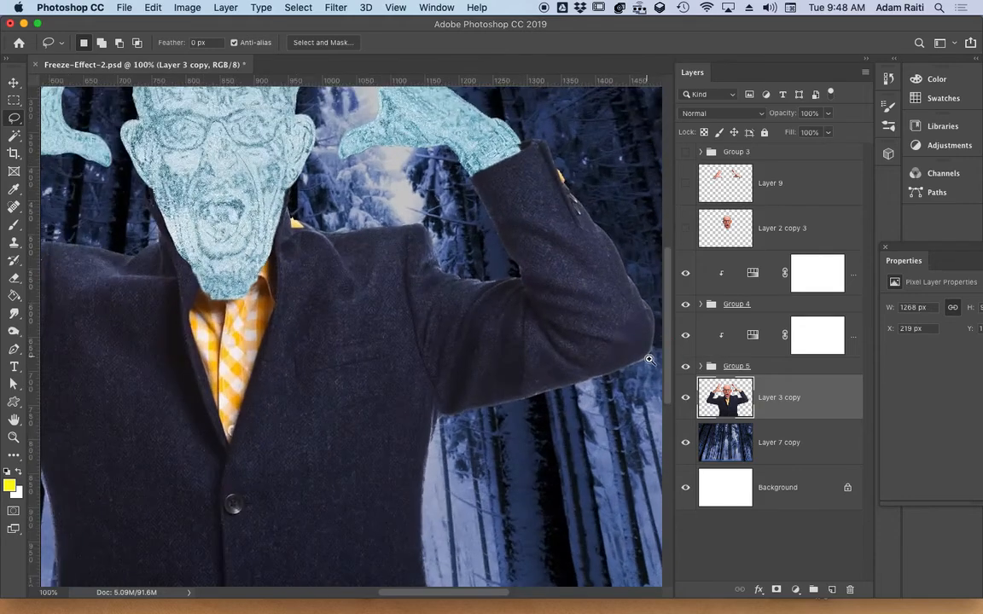
{"action": "left_click", "coordinate": [648, 360]}
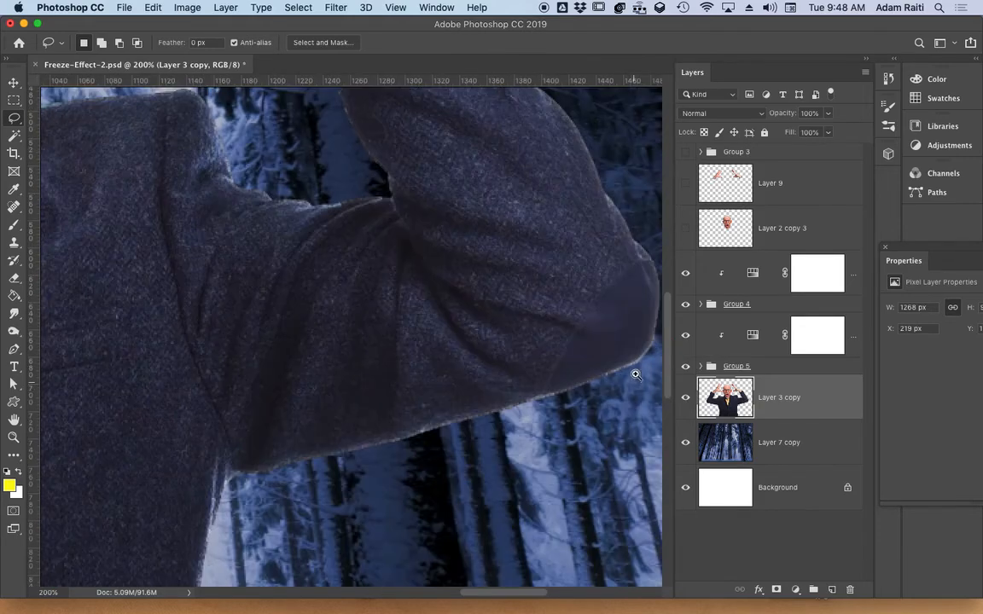
{"action": "left_click", "coordinate": [439, 411], "text": "alt"}
{"action": "left_click", "coordinate": [438, 410], "text": "alt"}
{"action": "left_click_drag", "start_coordinate": [439, 411], "coordinate": [489, 396]}
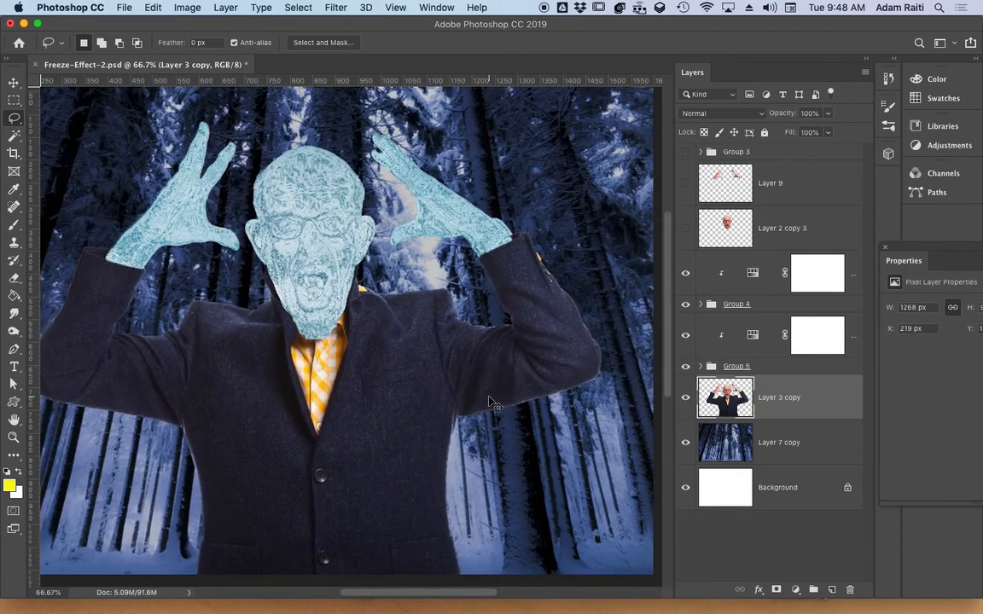
{"action": "left_click_drag", "start_coordinate": [512, 400], "coordinate": [447, 408]}
{"action": "left_click", "coordinate": [447, 408], "text": "alt"}
{"action": "left_click_drag", "start_coordinate": [272, 366], "coordinate": [415, 392]}
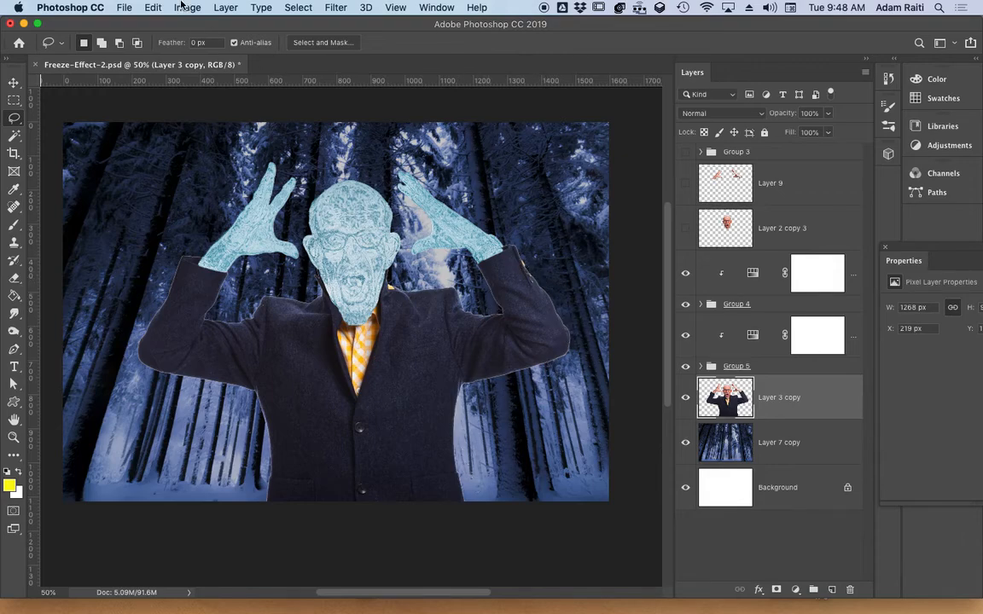
Run Defringe on Layer 3 copy again with a width of 1 pixel.
{"action": "left_click", "coordinate": [183, 6]}
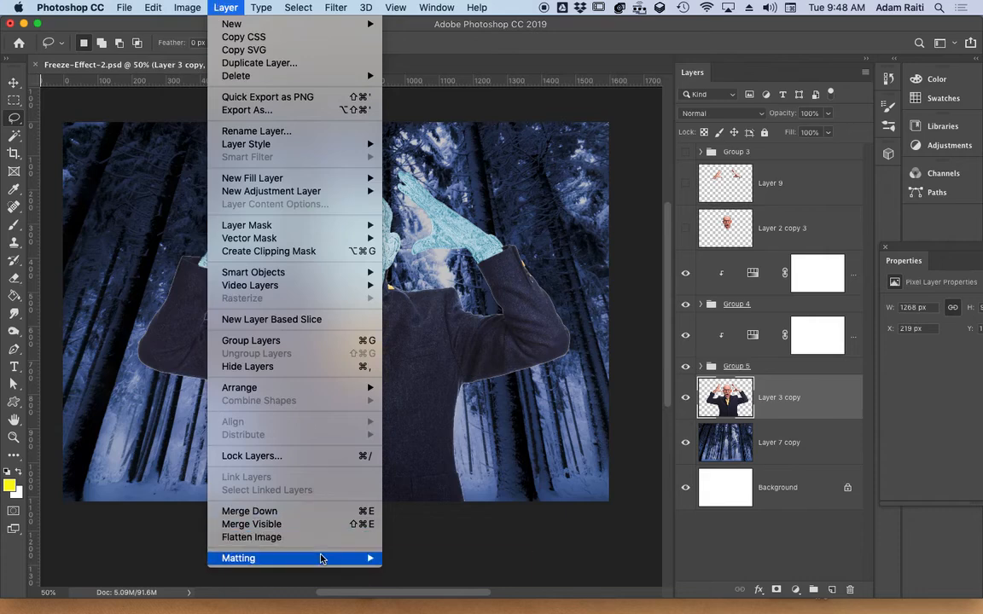
{"action": "mouse_move", "coordinate": [320, 559]}
{"action": "left_click", "coordinate": [418, 573]}
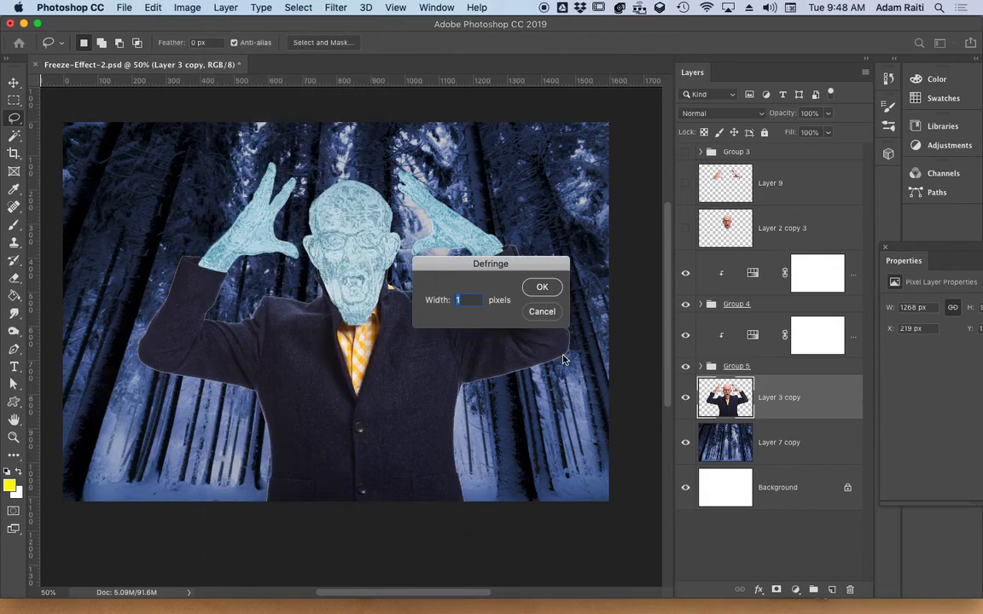
{"action": "left_click", "coordinate": [550, 292]}
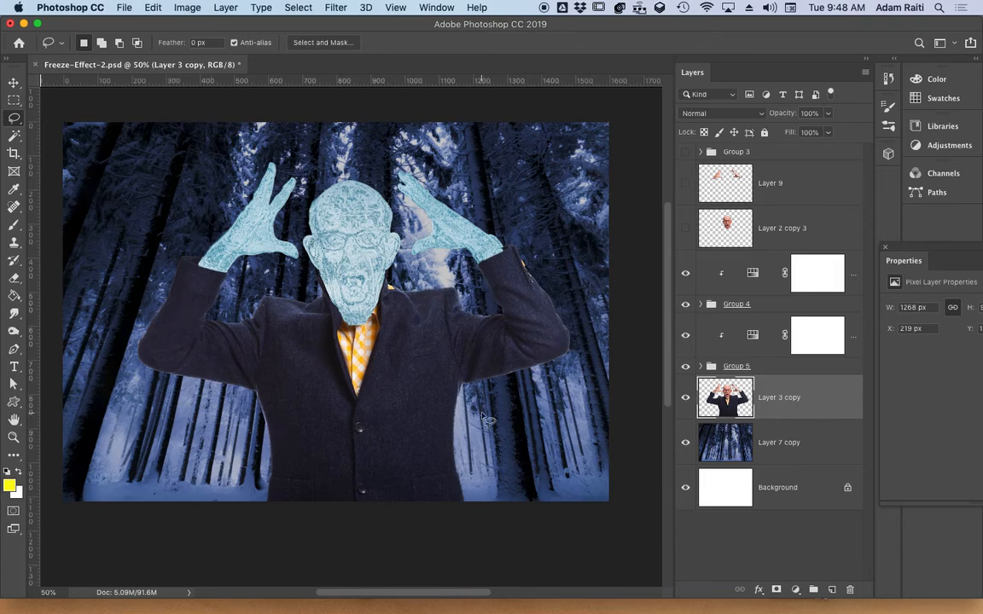
Apply Remove White Matte to Layer 3 copy and check the jacket's elbow edge.
{"action": "left_click", "coordinate": [224, 8]}
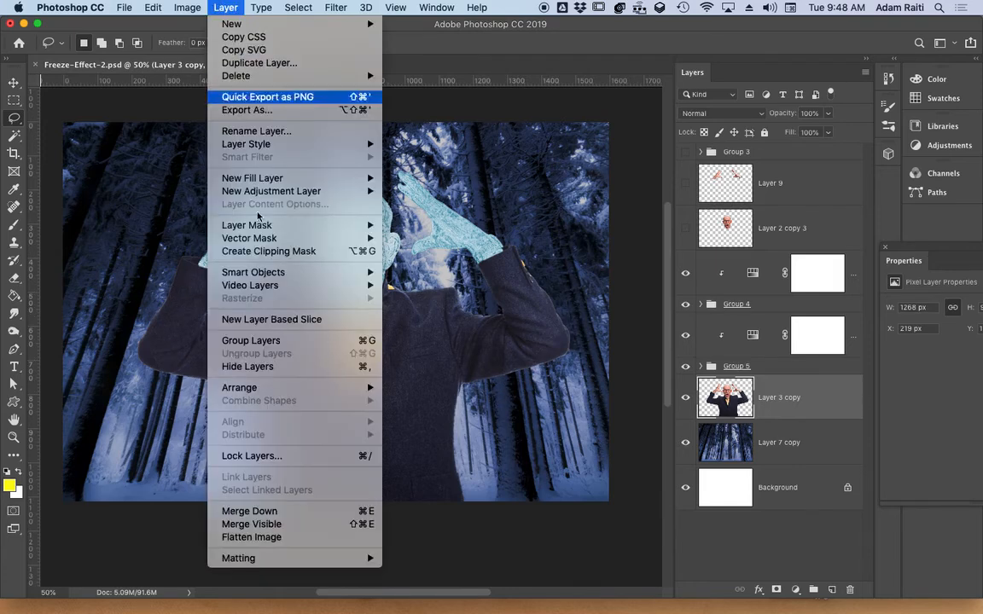
{"action": "mouse_move", "coordinate": [324, 560]}
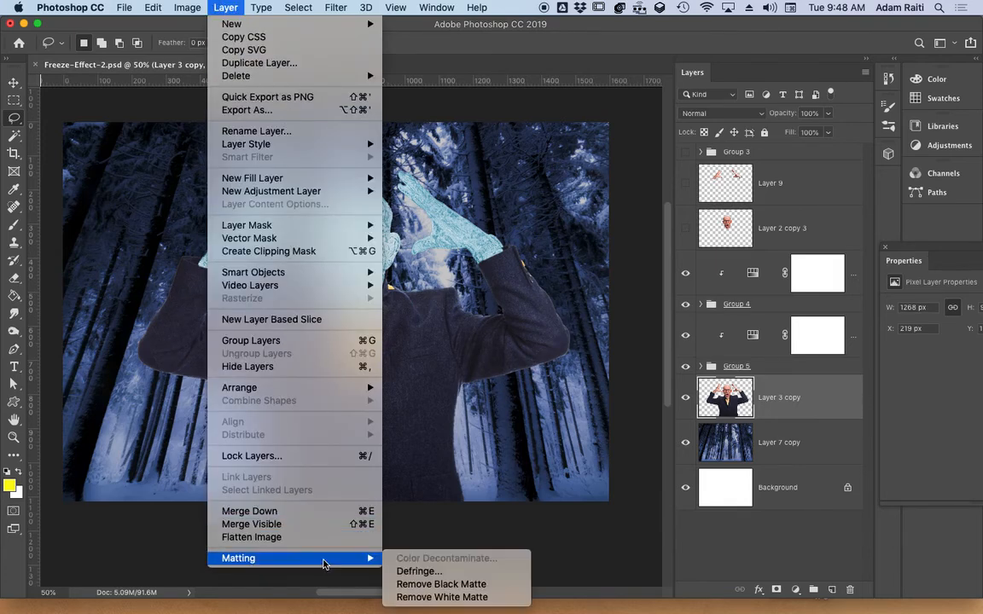
{"action": "left_click", "coordinate": [443, 597]}
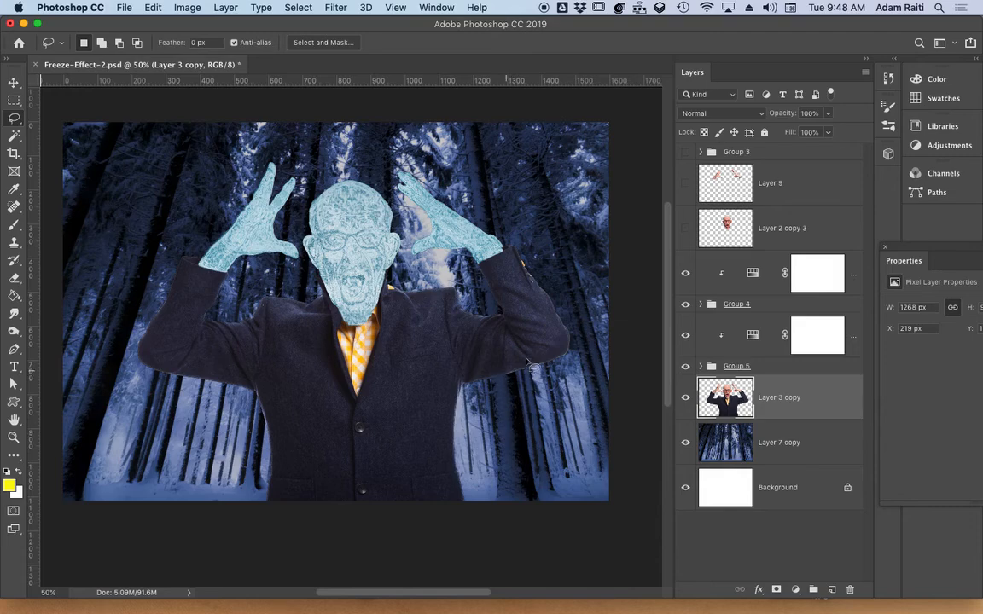
{"action": "left_click", "coordinate": [573, 364], "text": "super"}
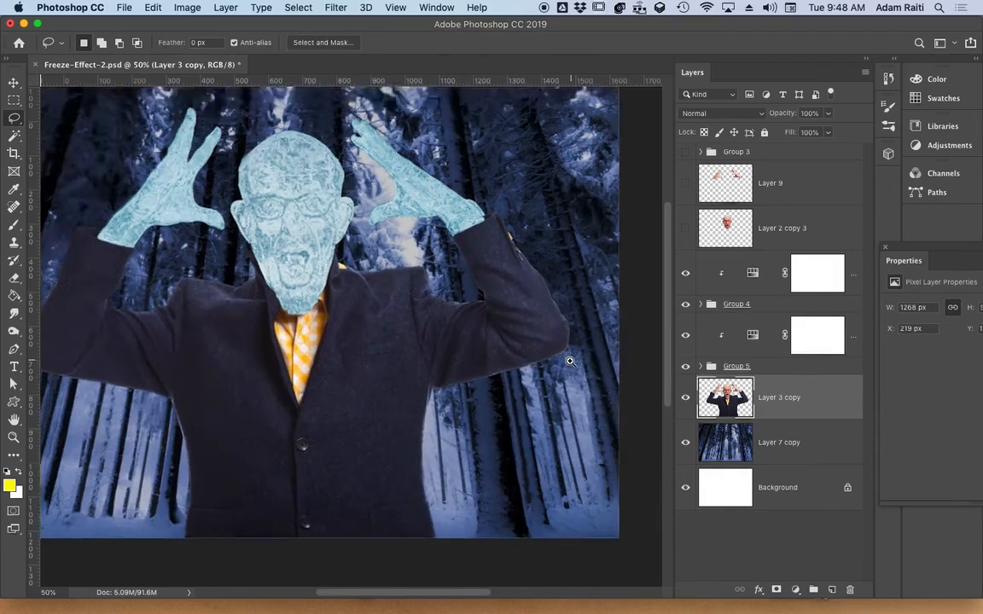
{"action": "left_click", "coordinate": [550, 374], "text": "alt"}
{"action": "left_click_drag", "start_coordinate": [455, 378], "coordinate": [572, 394]}
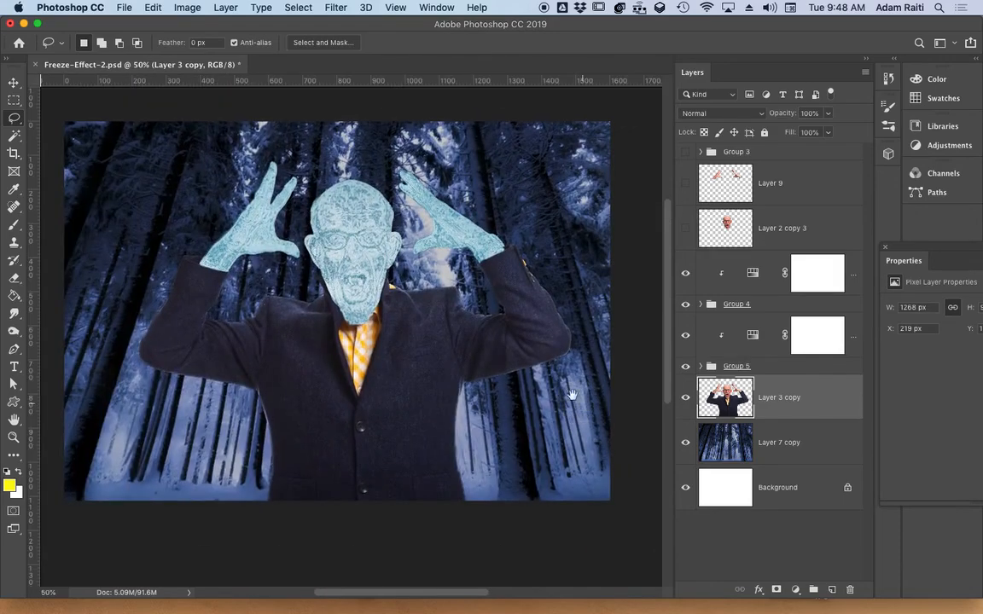
Defringe Layer 3 copy once more, using a width of 1 pixel.
{"action": "left_click", "coordinate": [225, 8]}
{"action": "mouse_move", "coordinate": [307, 558]}
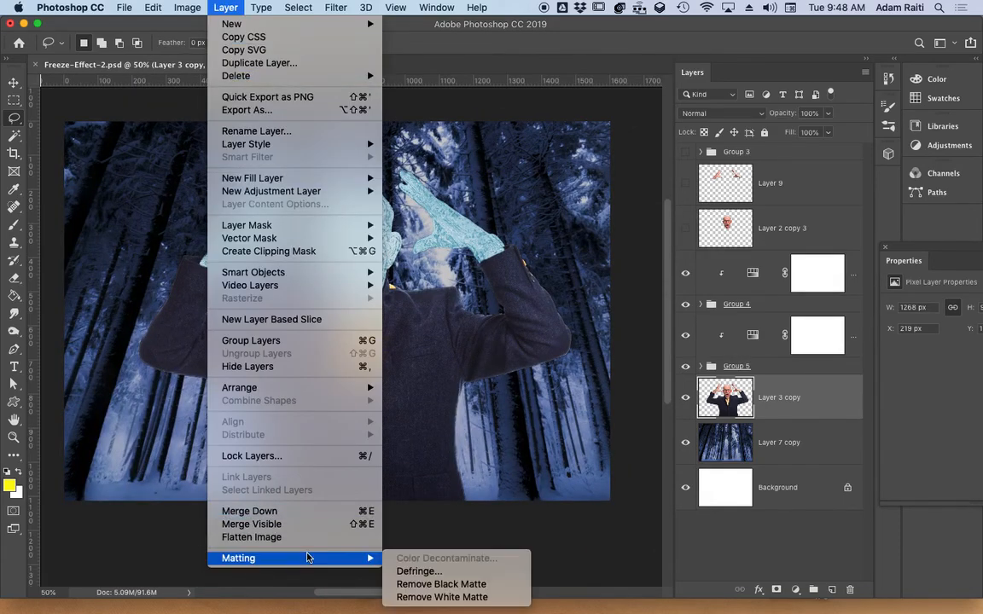
{"action": "left_click", "coordinate": [416, 572]}
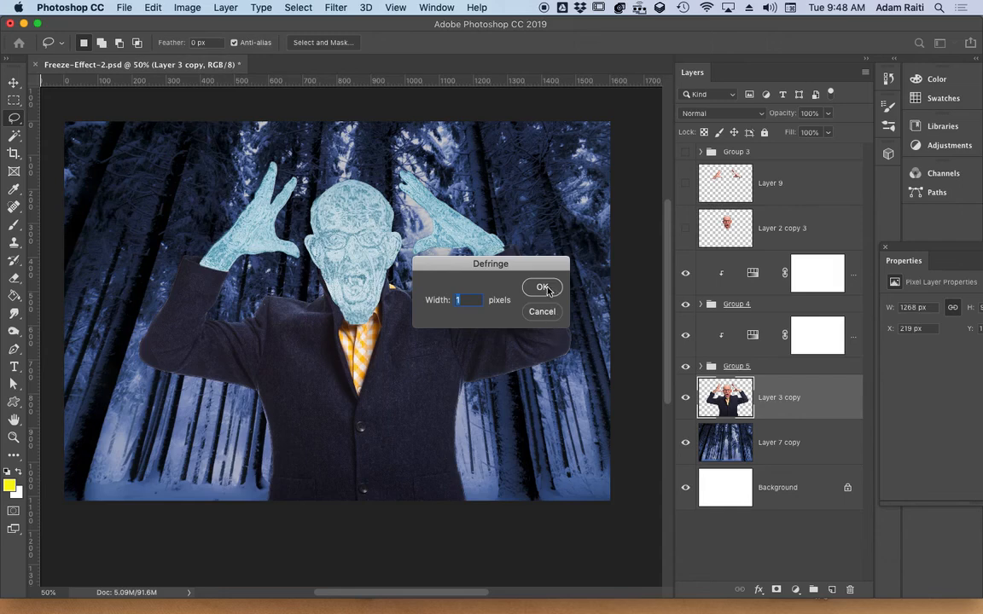
{"action": "left_click", "coordinate": [543, 287]}
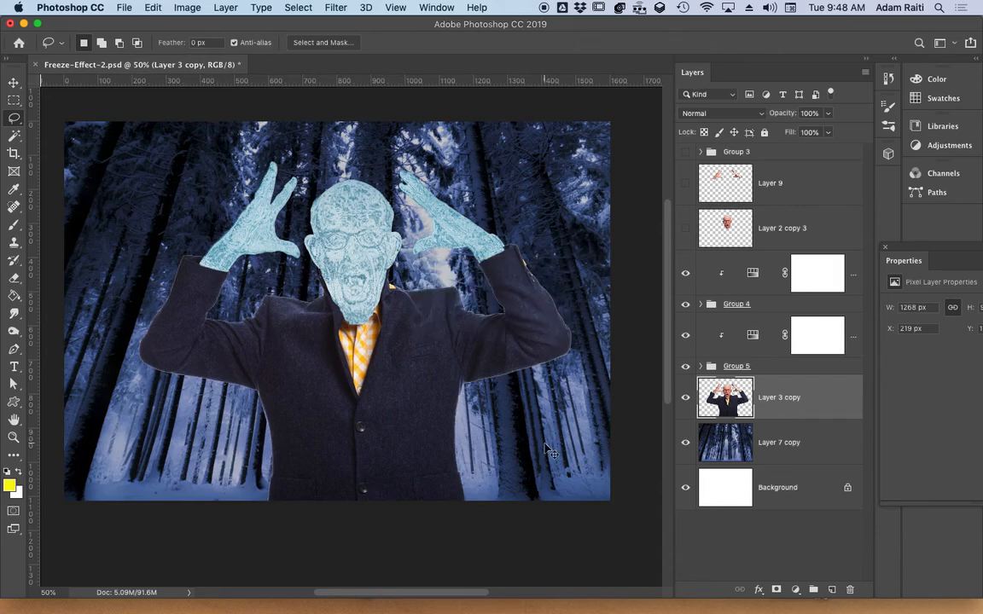
Defringe Layer 3 copy with a width of 2 pixels.
{"action": "left_click", "coordinate": [190, 8]}
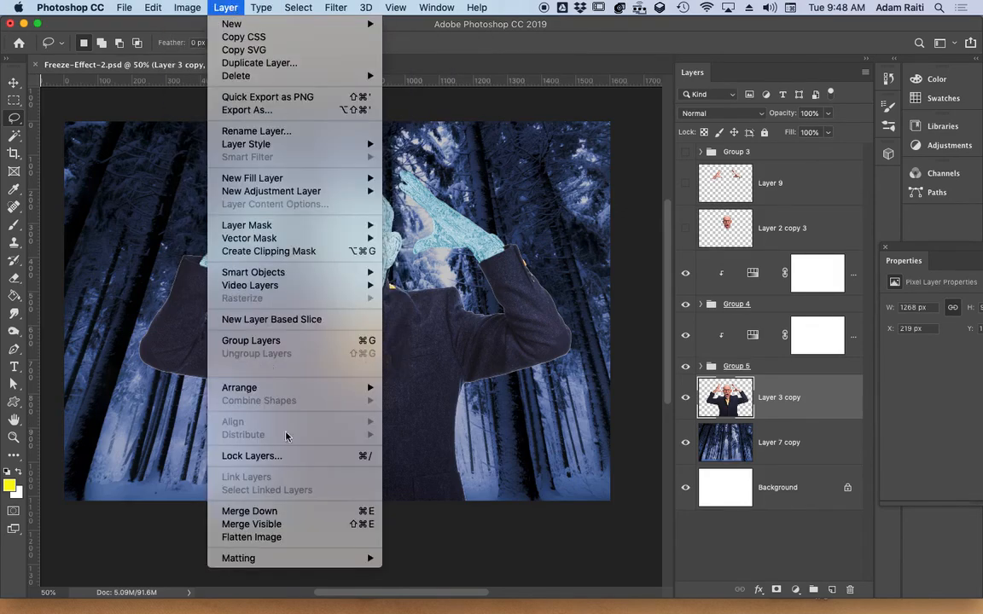
{"action": "mouse_move", "coordinate": [329, 558]}
{"action": "left_click", "coordinate": [429, 573]}
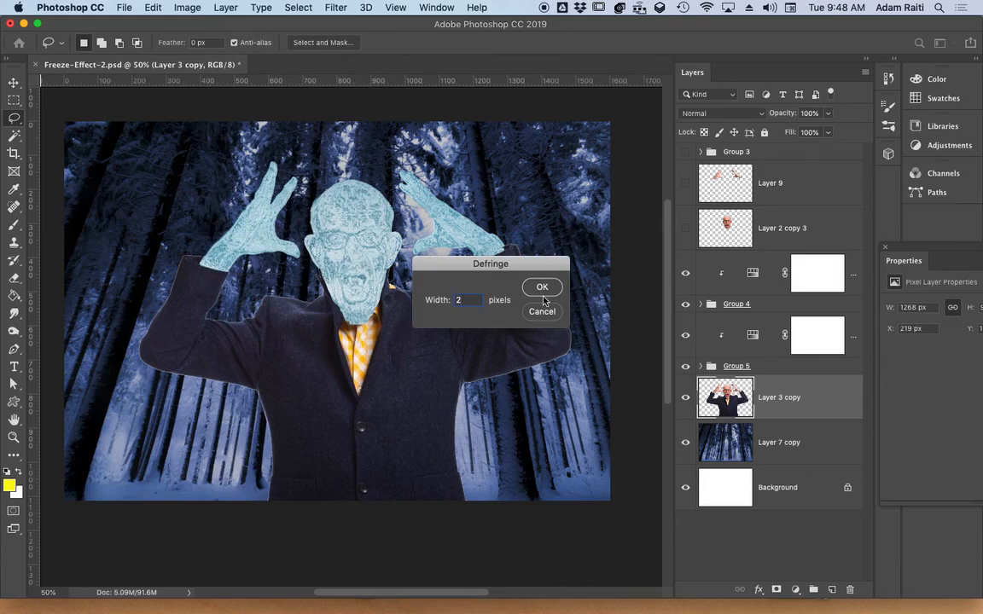
{"action": "left_click", "coordinate": [543, 291]}
Remove the white matte from Layer 3 copy and check the jacket's edges against the forest.
{"action": "left_click", "coordinate": [187, 7]}
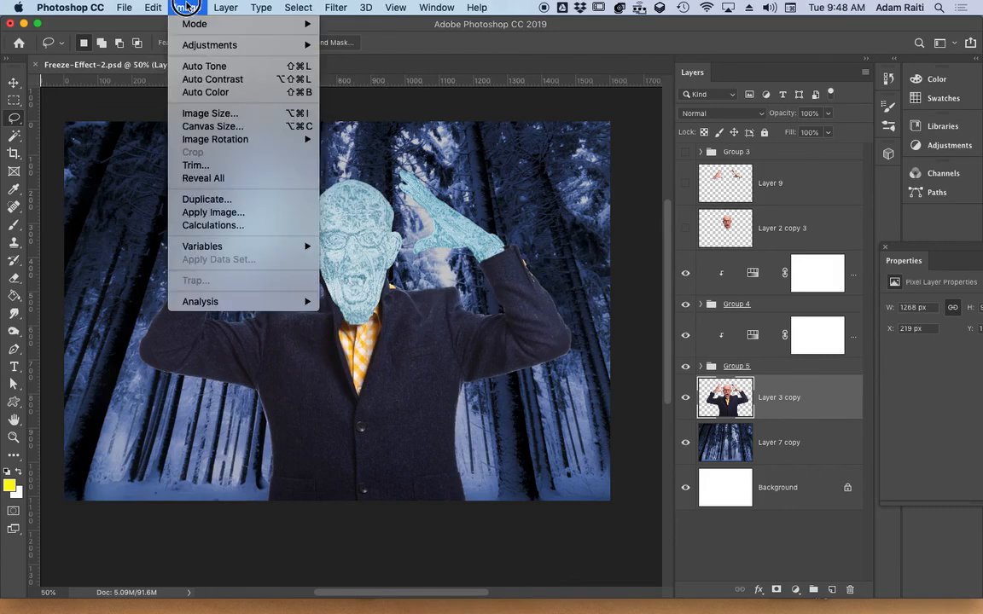
{"action": "mouse_move", "coordinate": [225, 7]}
{"action": "mouse_move", "coordinate": [339, 559]}
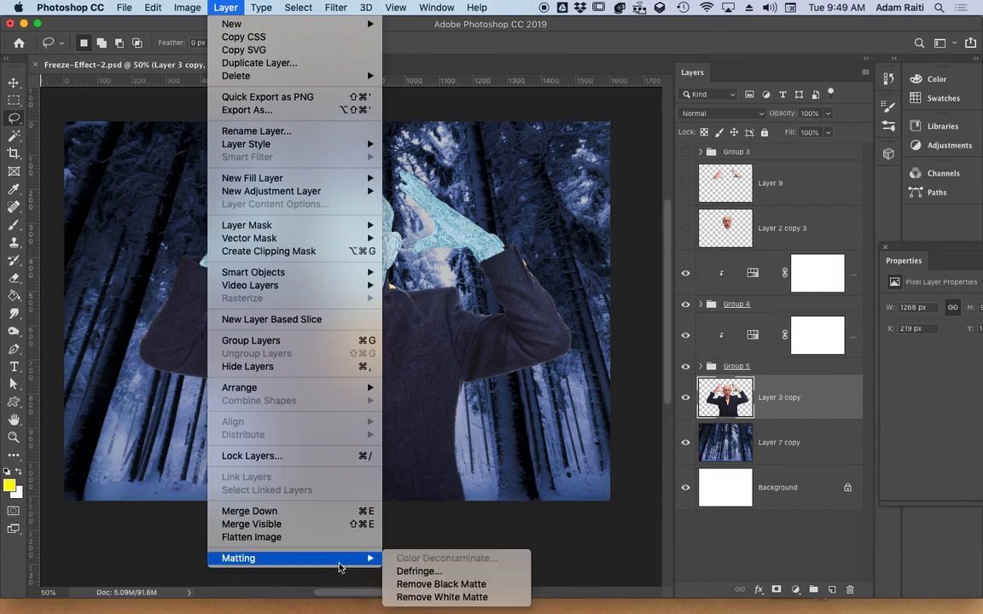
{"action": "left_click", "coordinate": [418, 597]}
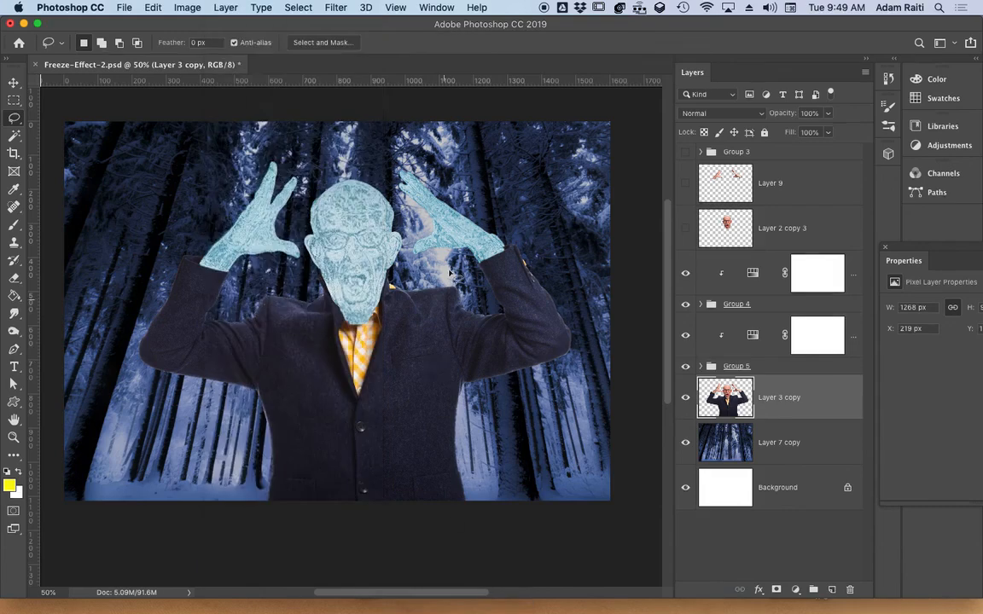
{"action": "left_click_drag", "start_coordinate": [464, 415], "coordinate": [494, 445]}
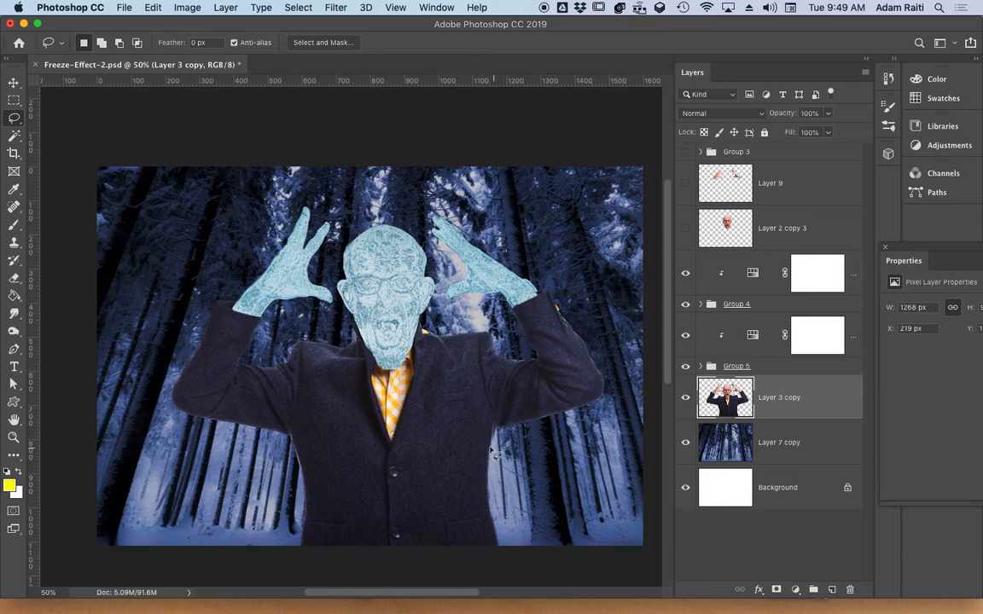